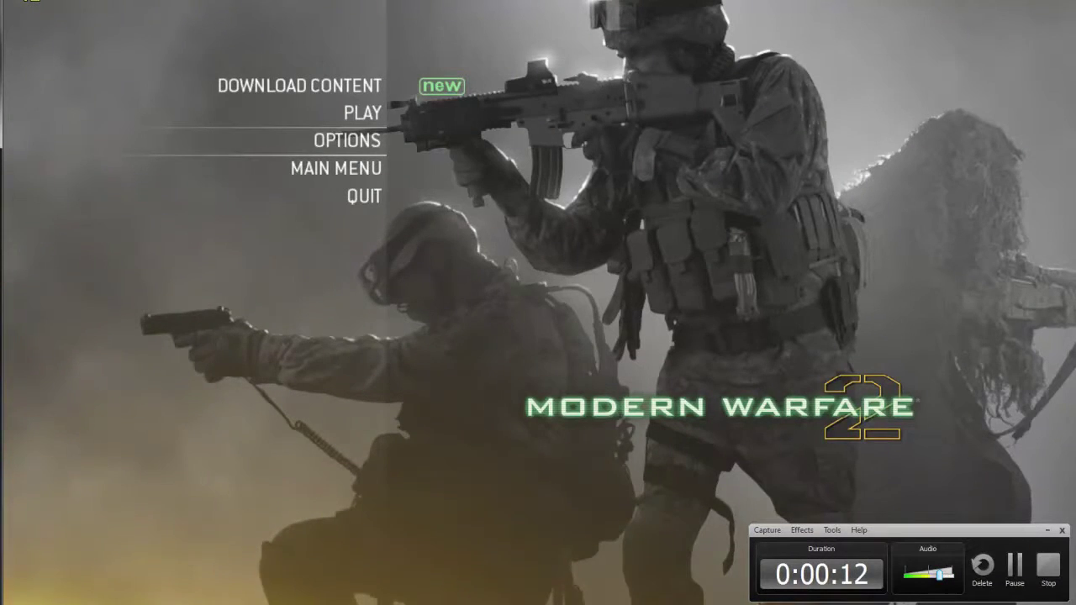
Play back the recorded sniper gameplay clip in the media player.
left_click(336, 604)
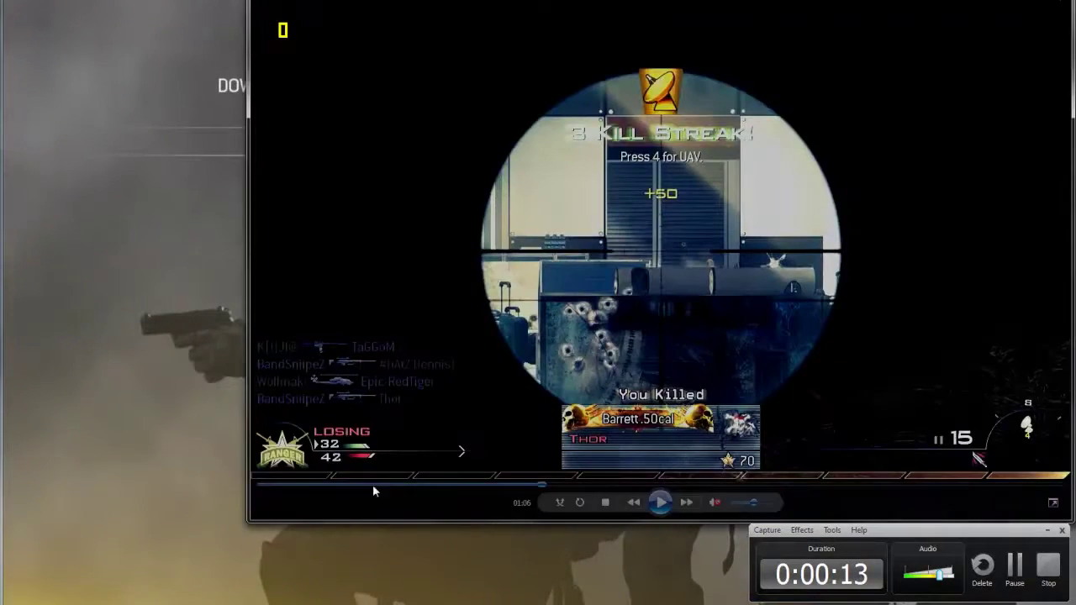
left_click(661, 503)
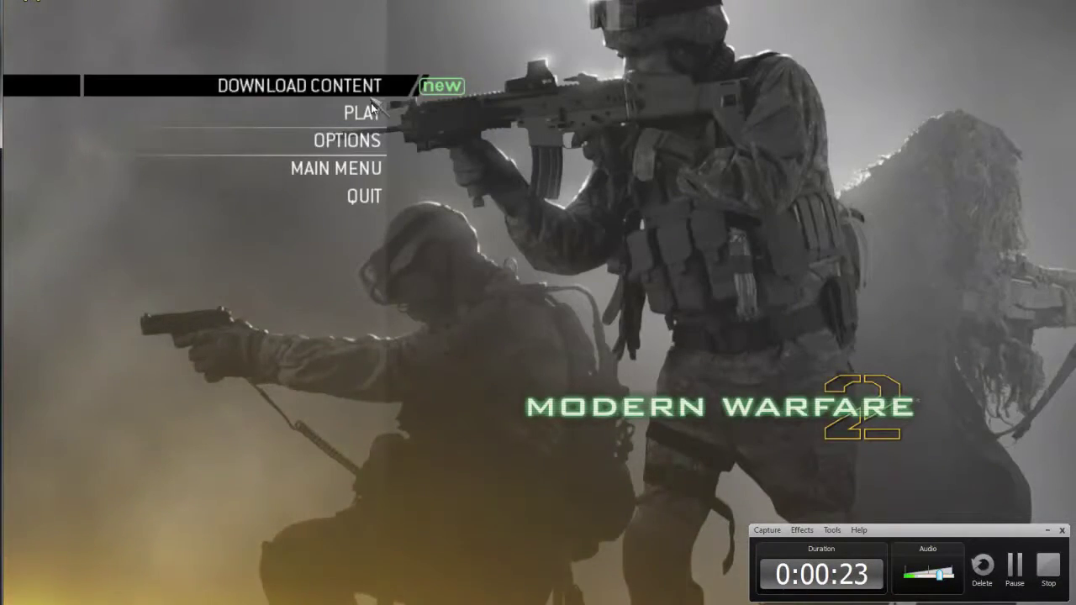
Open a private match in Modern Warfare 2 and change its map to Estate.
left_click(373, 112)
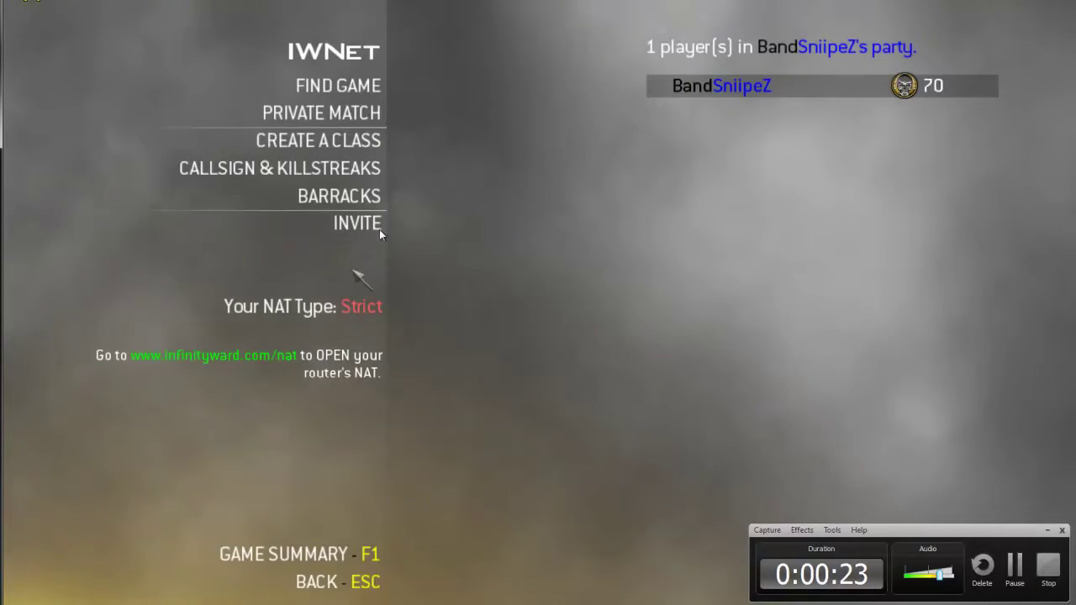
left_click(364, 122)
left_click(361, 122)
left_click(362, 147)
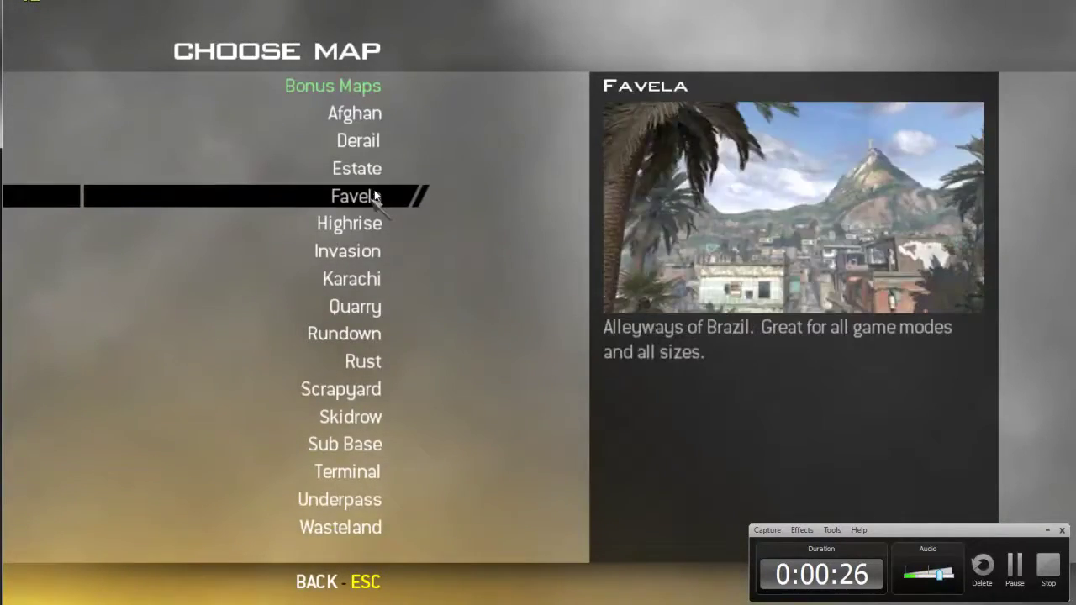
left_click(374, 168)
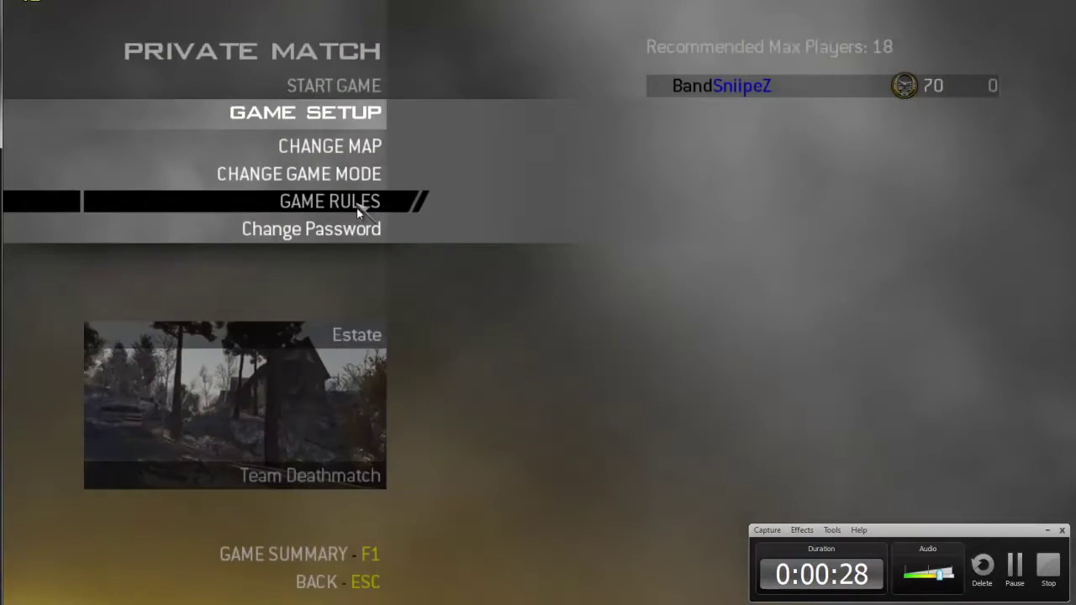
Set the time limit and score limit to Unlimited in the Team Deathmatch game rules.
left_click(370, 204)
left_click(433, 111)
left_click(421, 107)
left_click(421, 135)
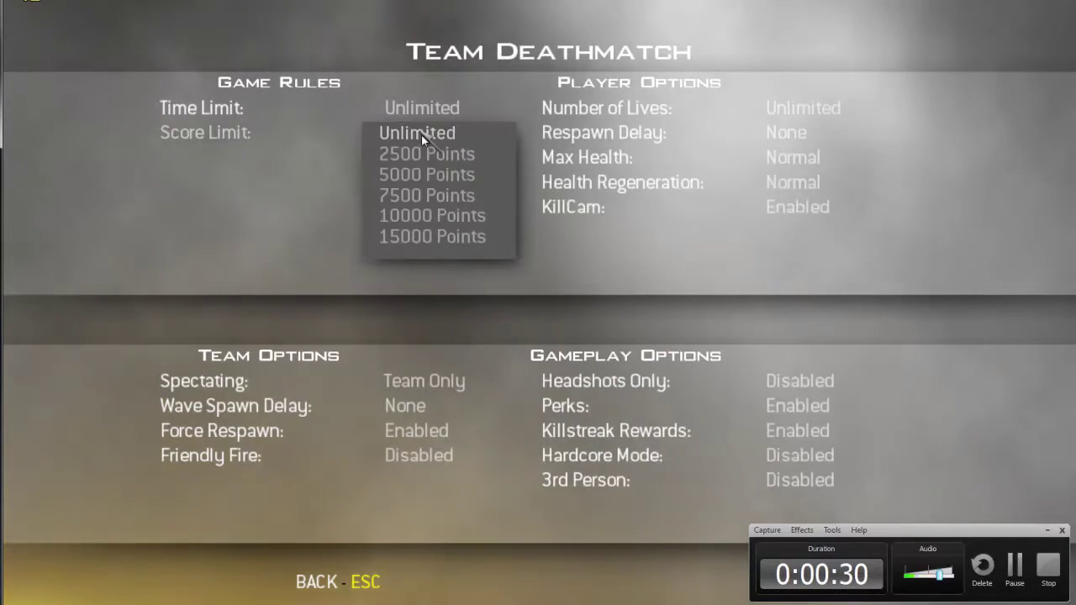
left_click(421, 135)
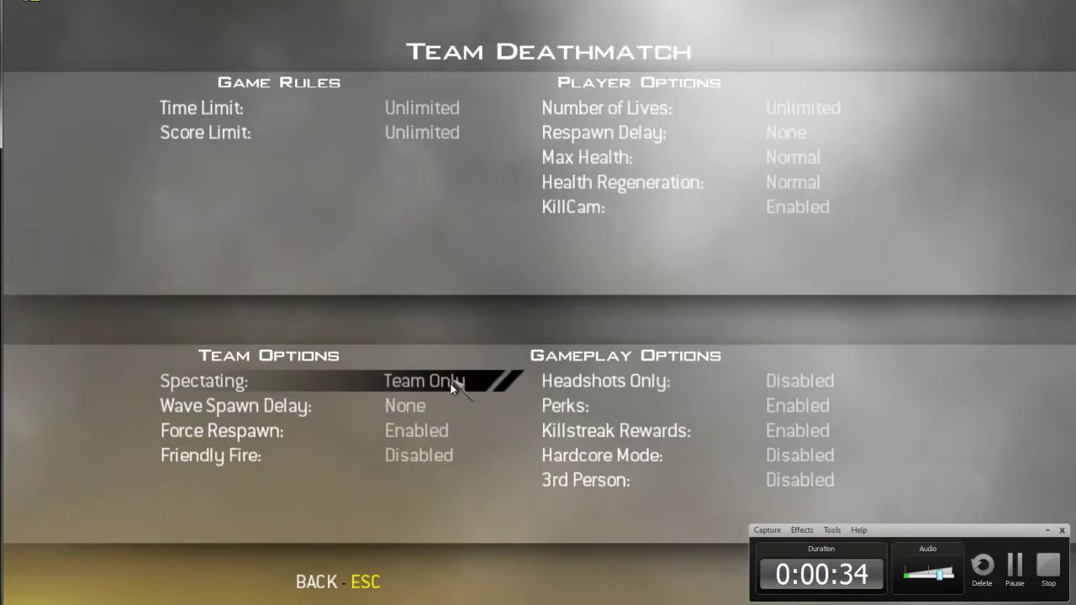
Set spectating to Team Only and enable Hardcore Mode for the match.
left_click(425, 381)
left_click(419, 403)
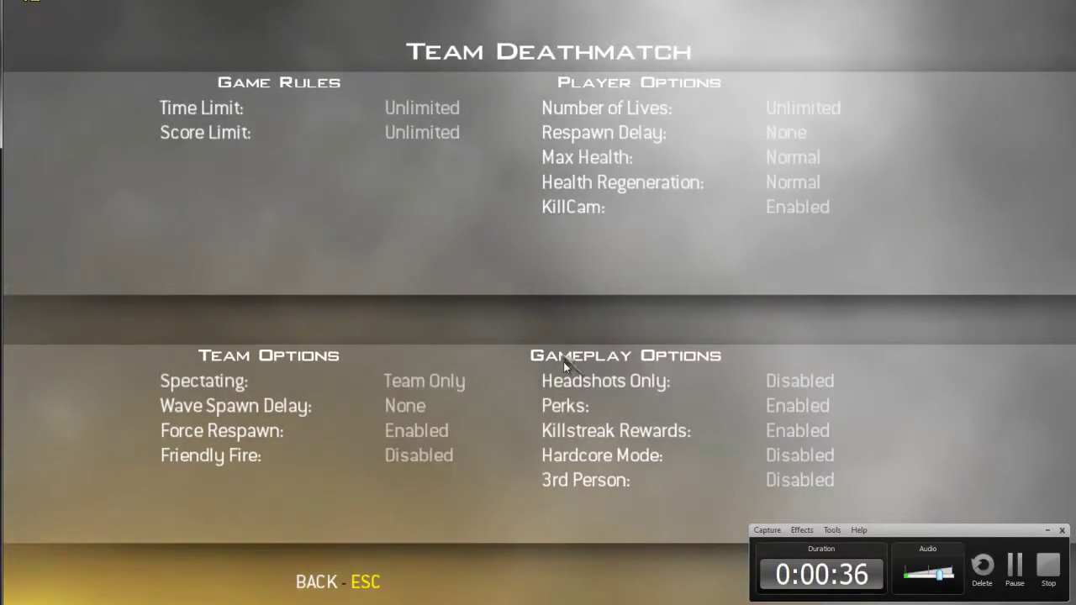
left_click(671, 464)
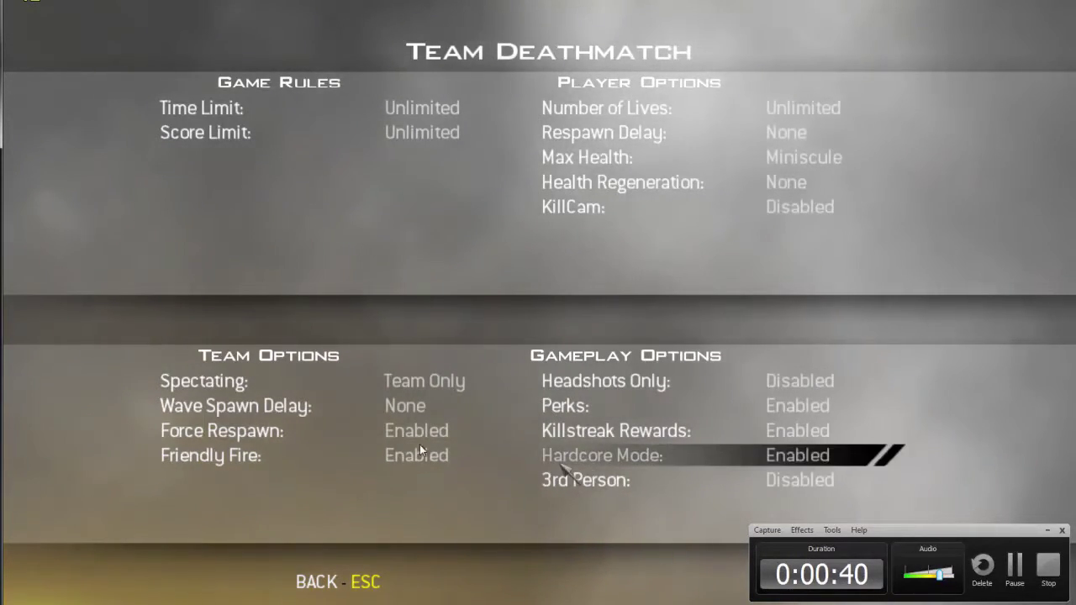
key("Escape")
Review the match's game rules, game mode choices and custom classes.
left_click(368, 195)
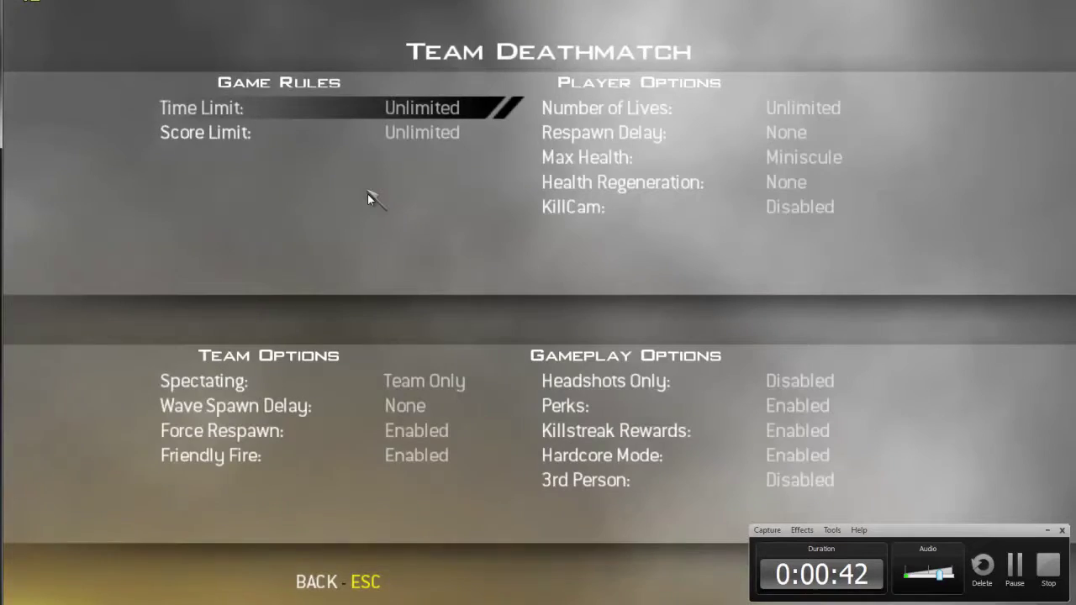
key("Escape")
left_click(363, 174)
key("Escape")
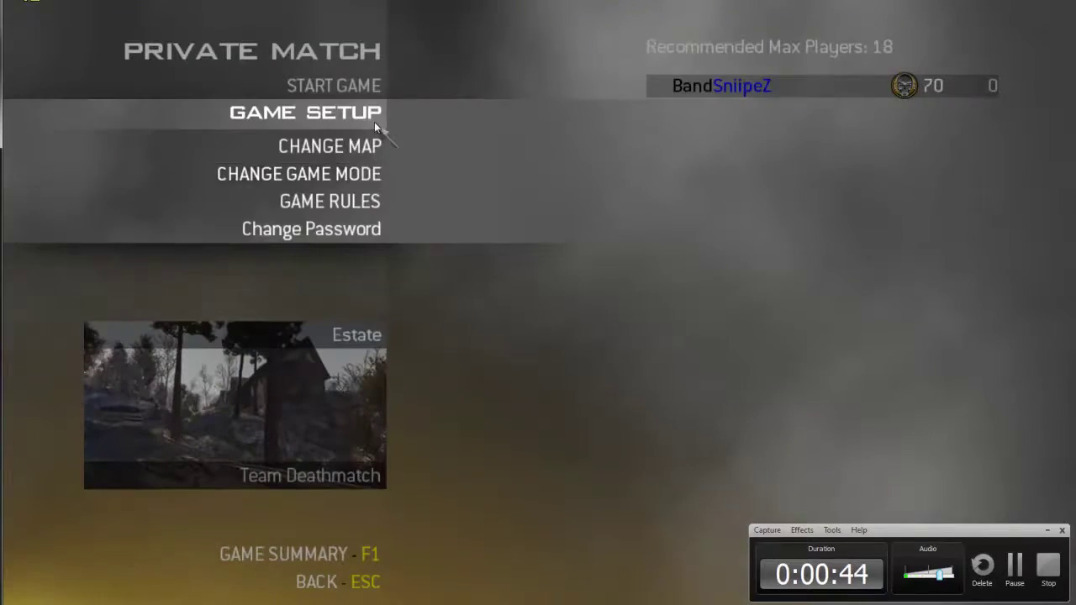
key("Escape")
left_click(356, 142)
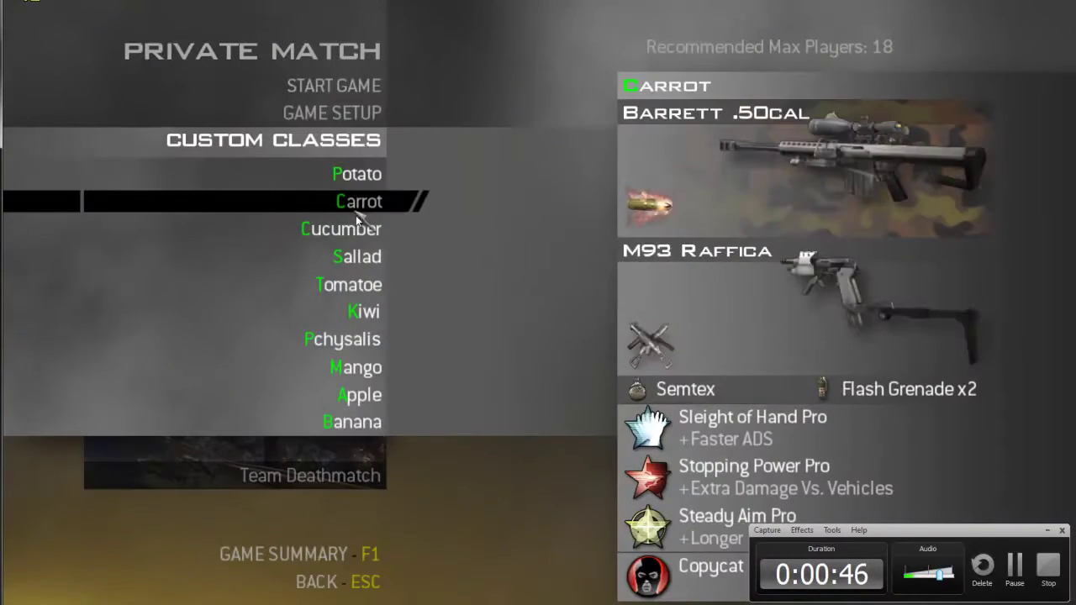
key("Escape")
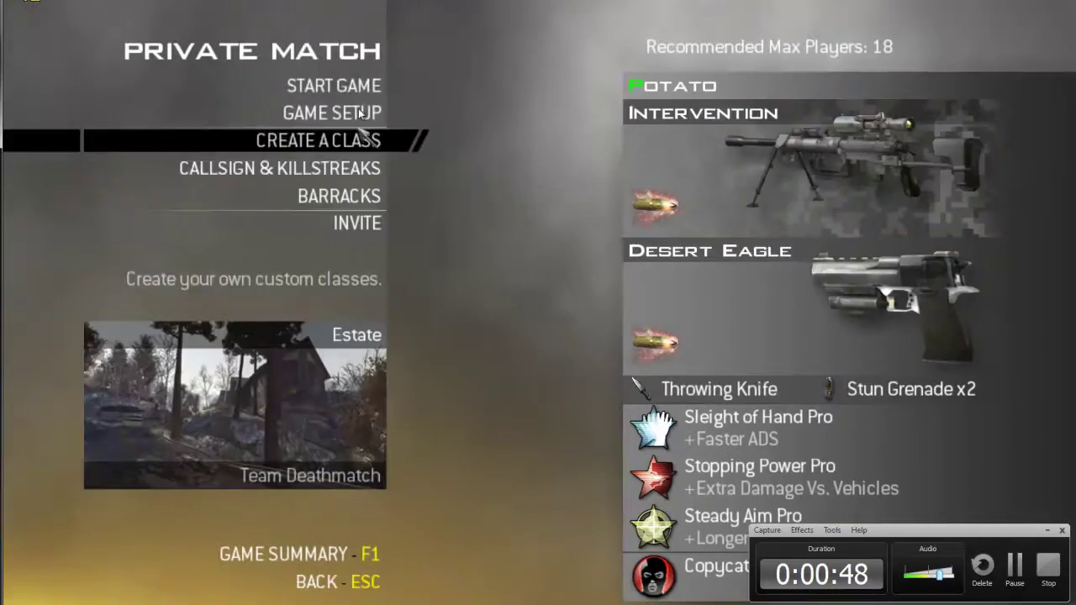
Start the private match, join a team and choose the Carrot class.
left_click(361, 93)
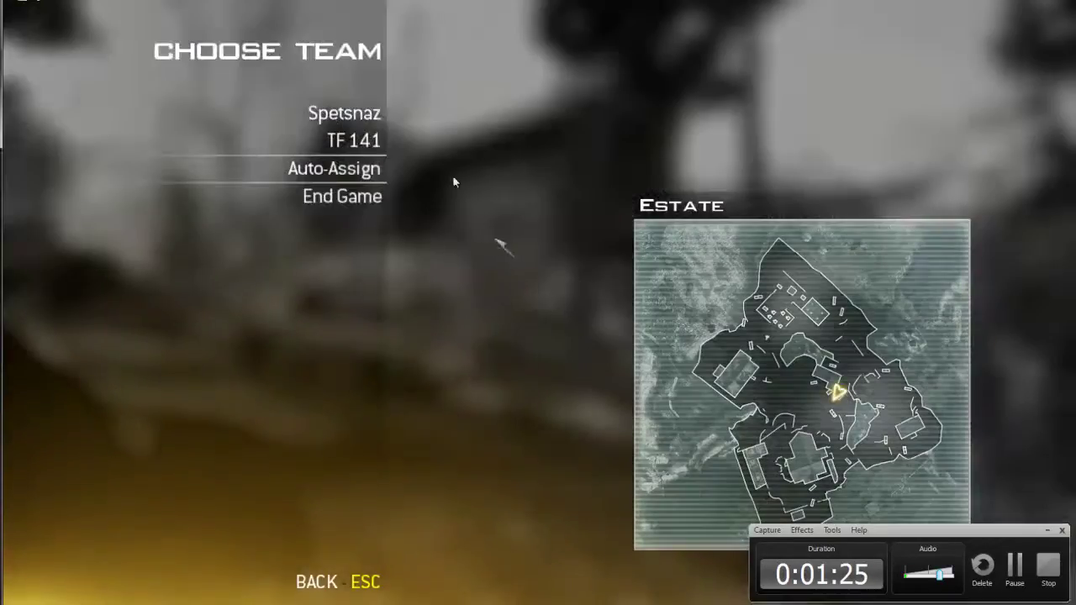
left_click(357, 169)
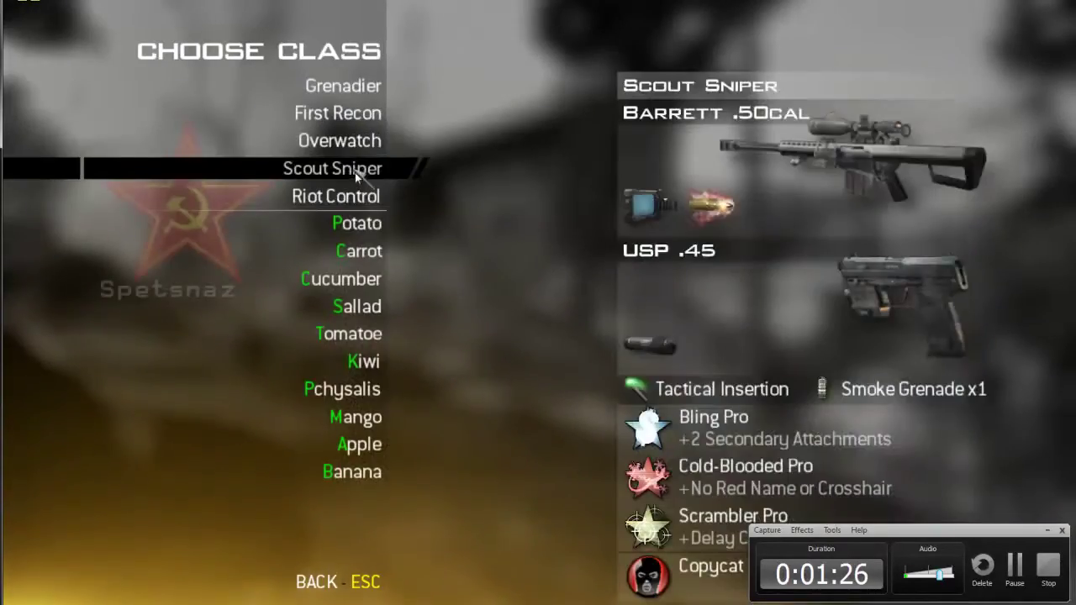
left_click(366, 261)
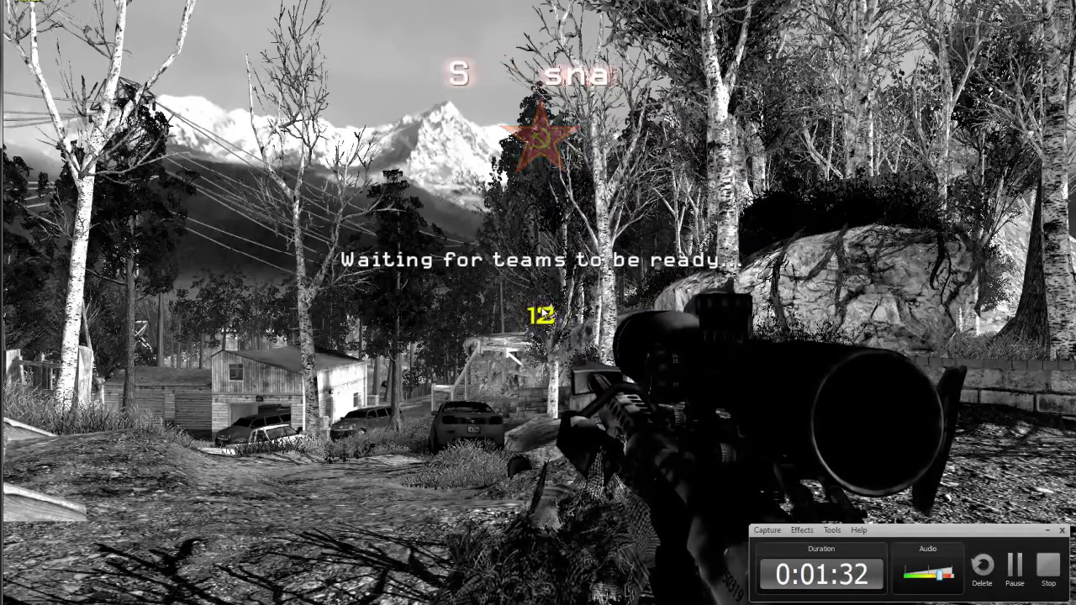
key("Escape")
key("Escape")
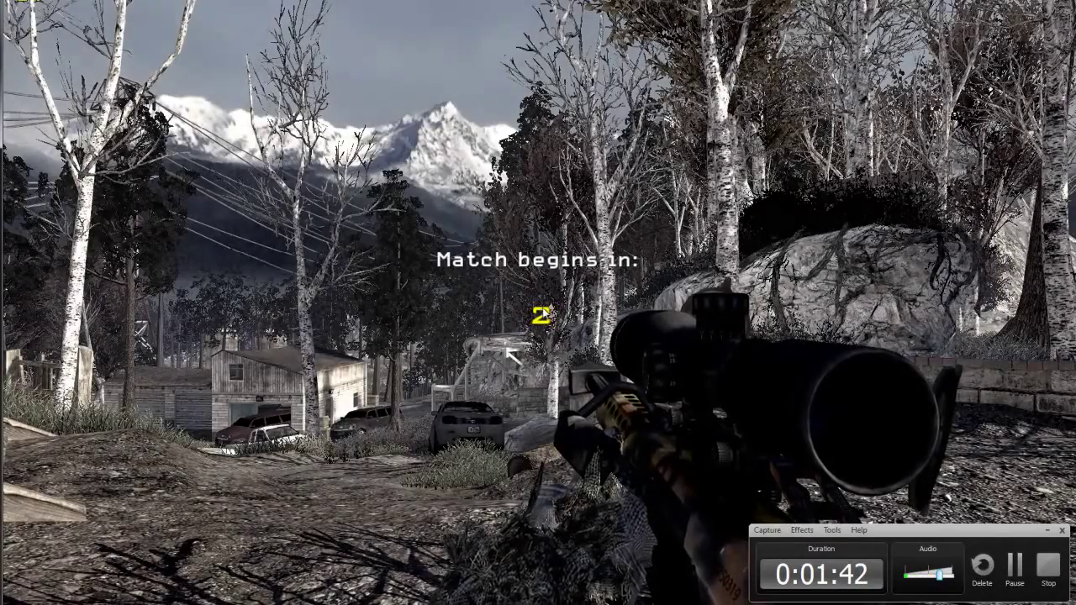
key("w")
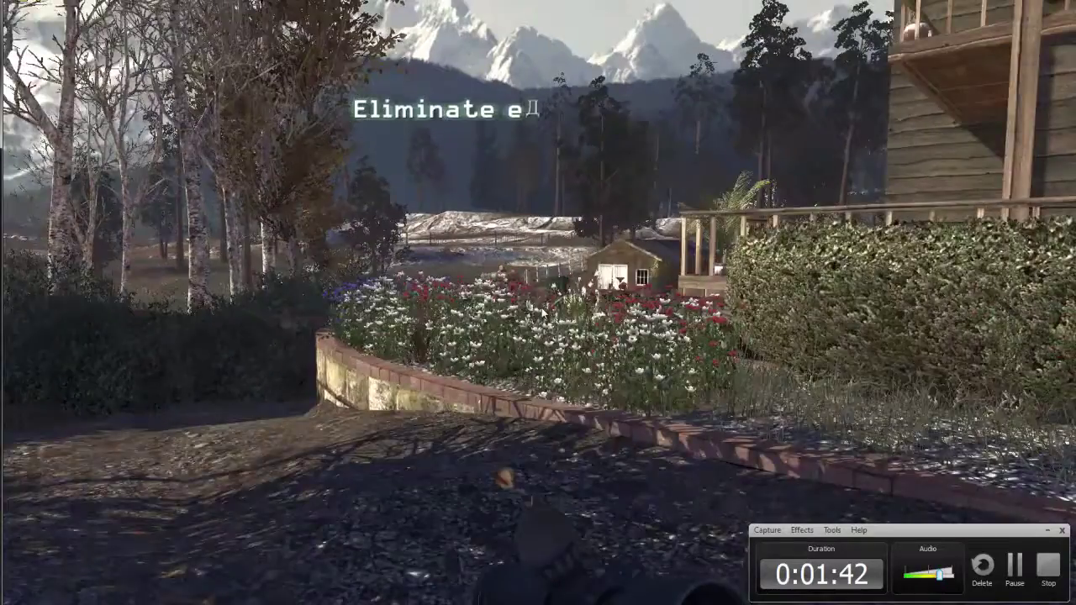
key("w")
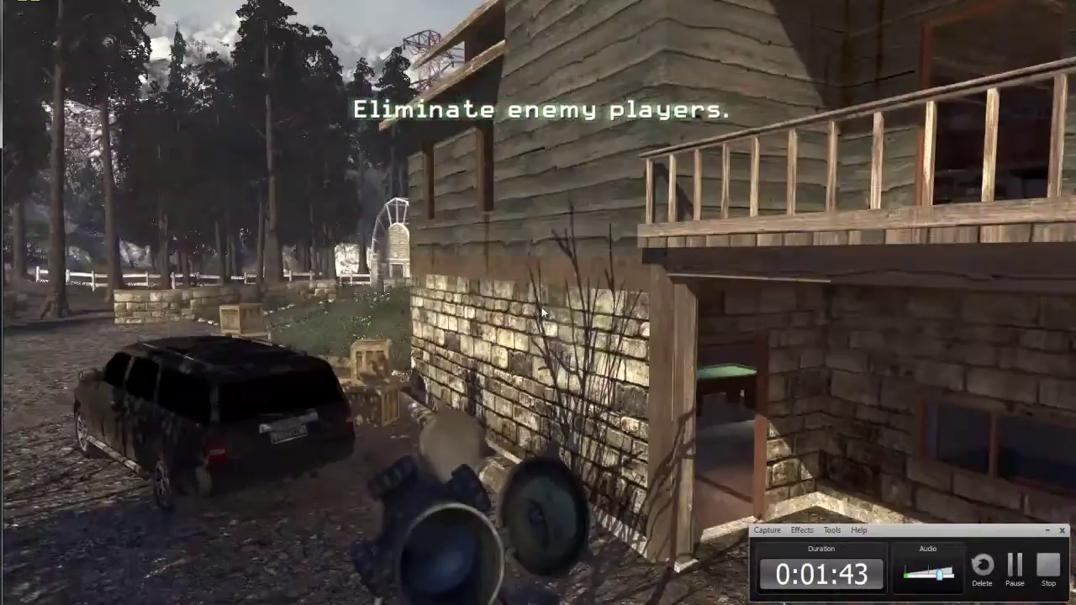
key("w")
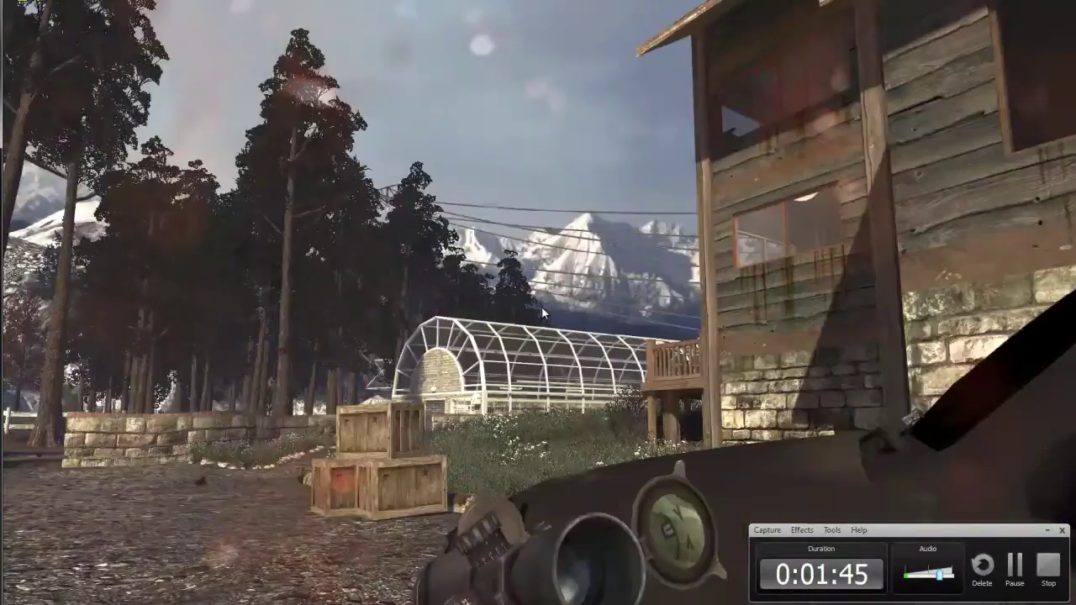
key("w")
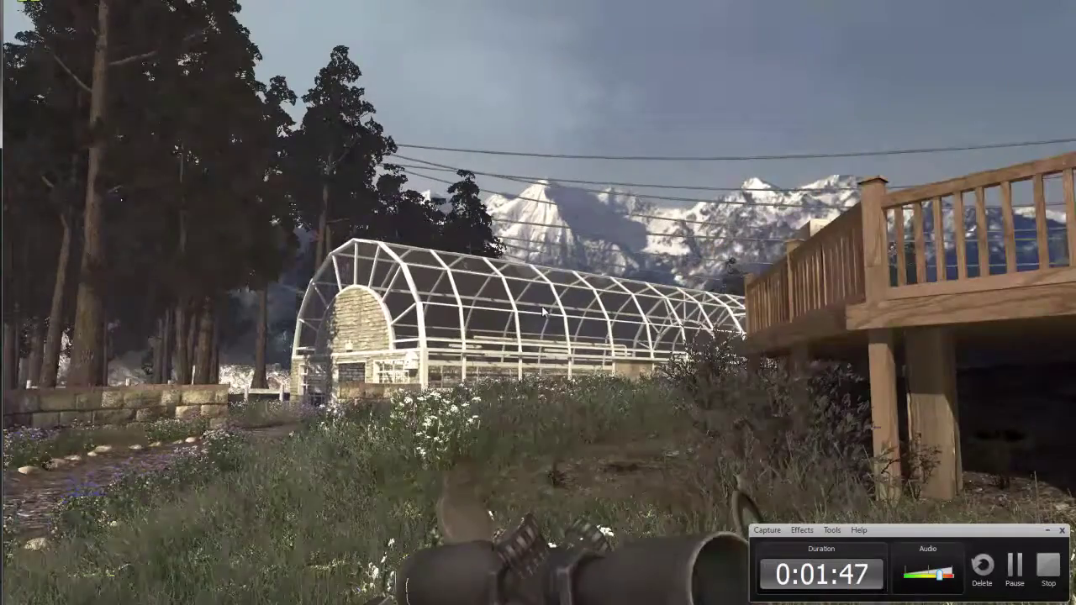
key("w")
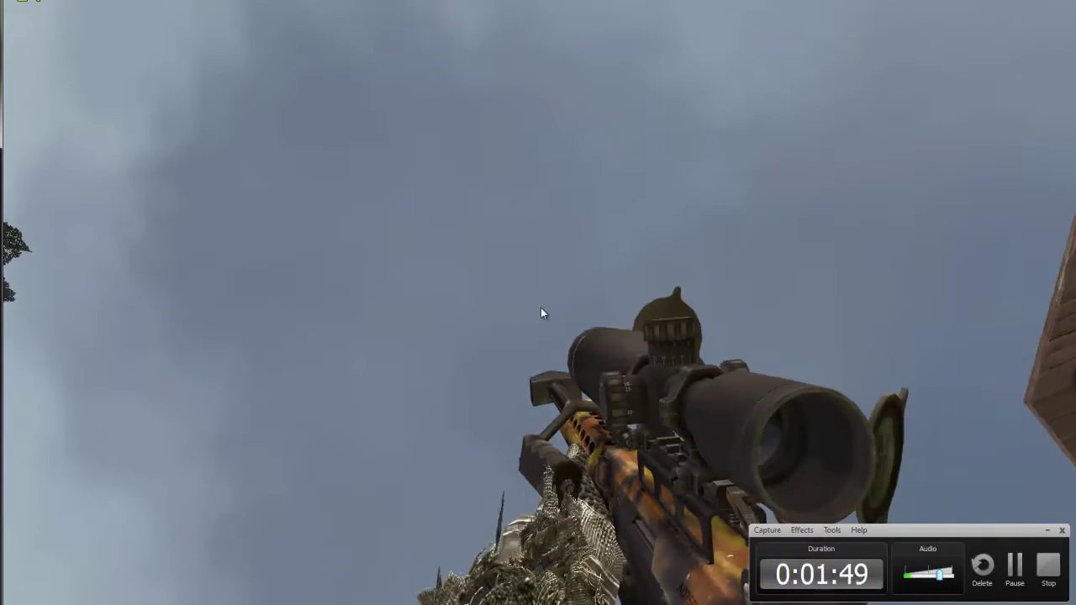
key("1")
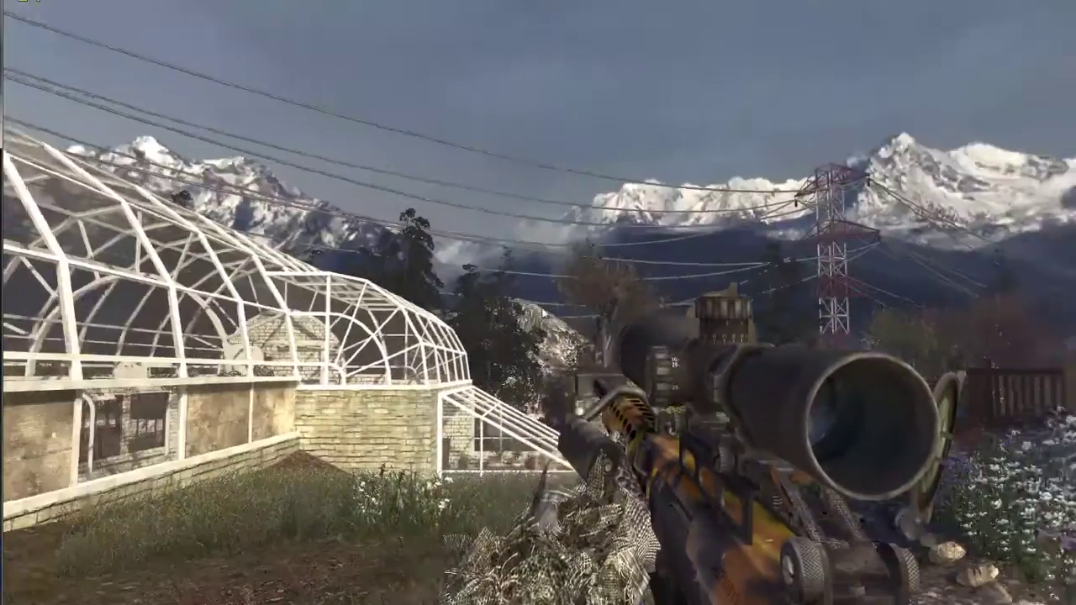
key("Escape")
left_click(406, 200)
key("Escape")
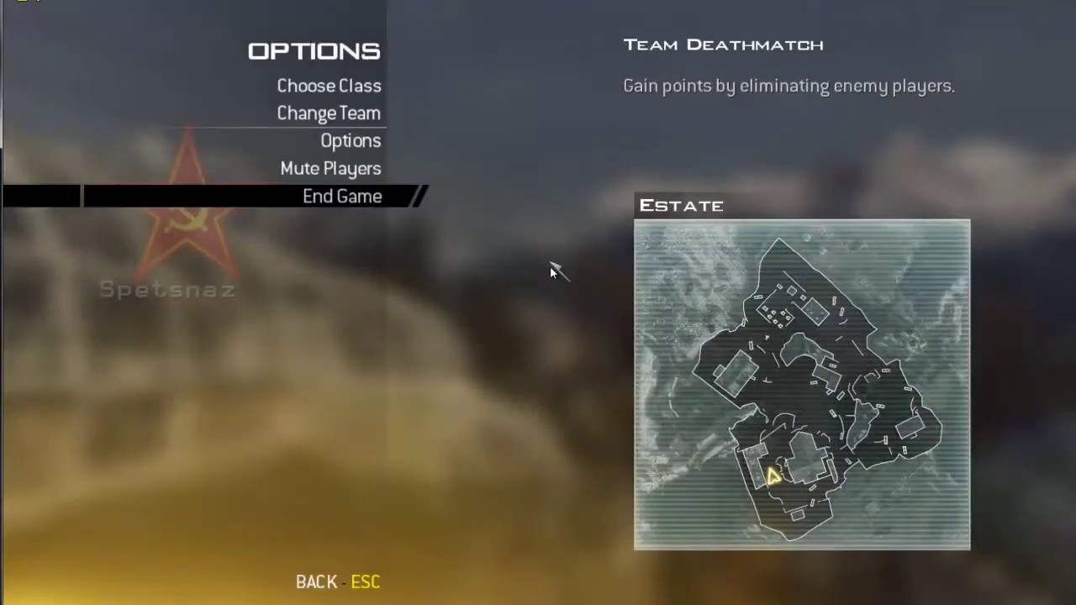
key("Escape")
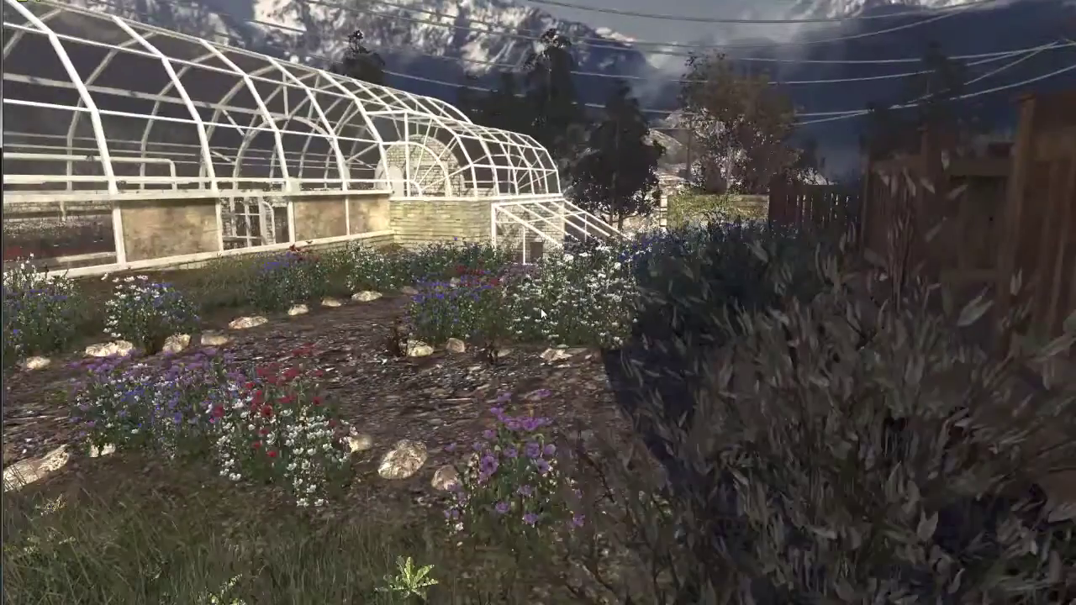
End the running Team Deathmatch game on Estate and confirm.
key("Escape")
left_click(375, 198)
left_click(538, 278)
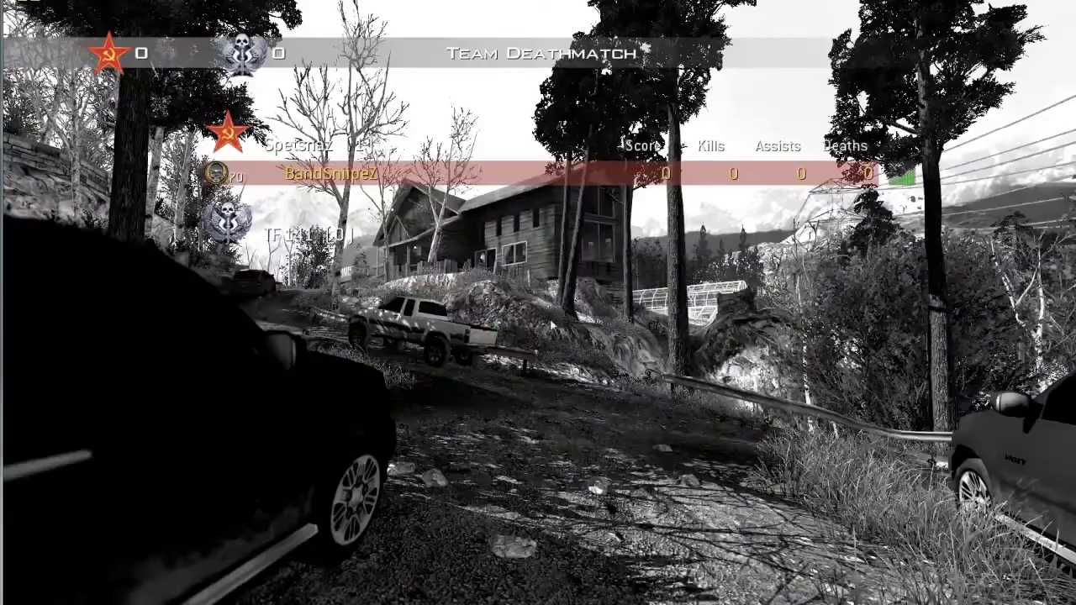
left_click(663, 394)
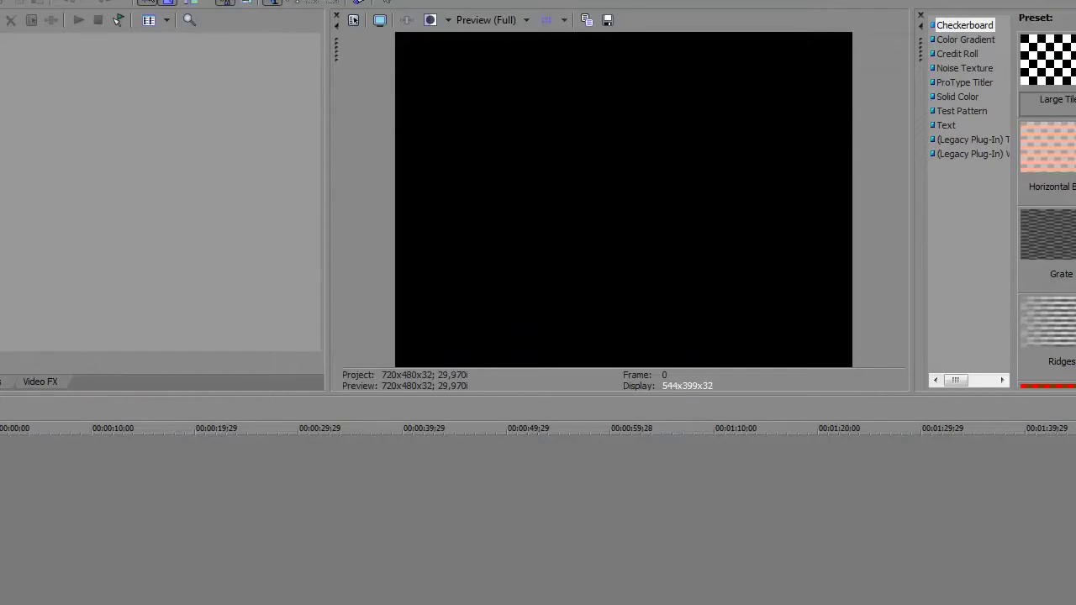
In Vegas Pro, set the project properties to the HDV 720-30p template with a 59,940 (Double NTSC) frame rate.
left_click(355, 21)
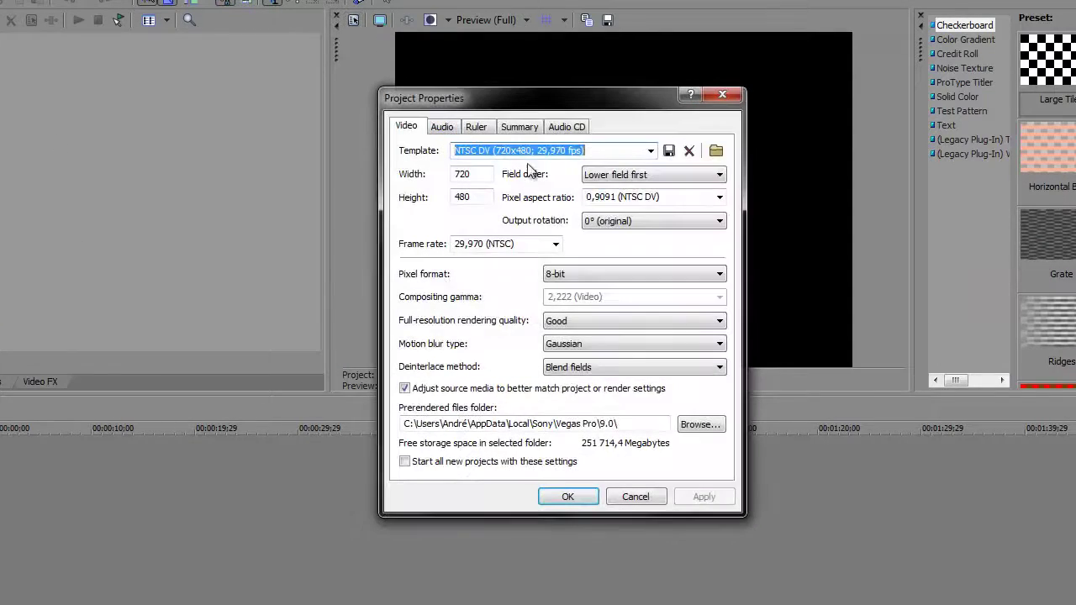
left_click(643, 153)
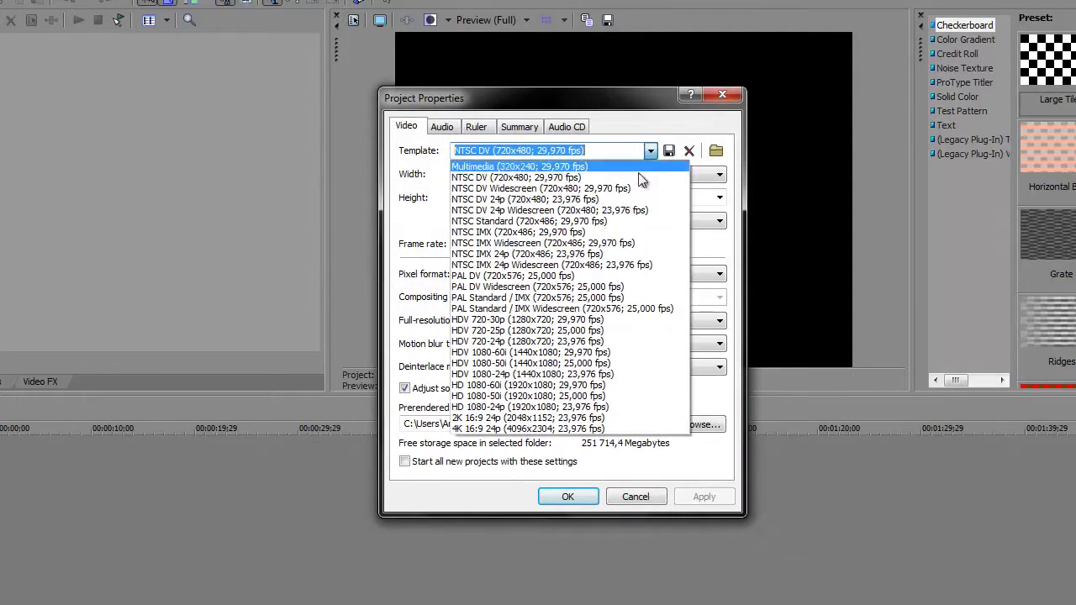
left_click(583, 324)
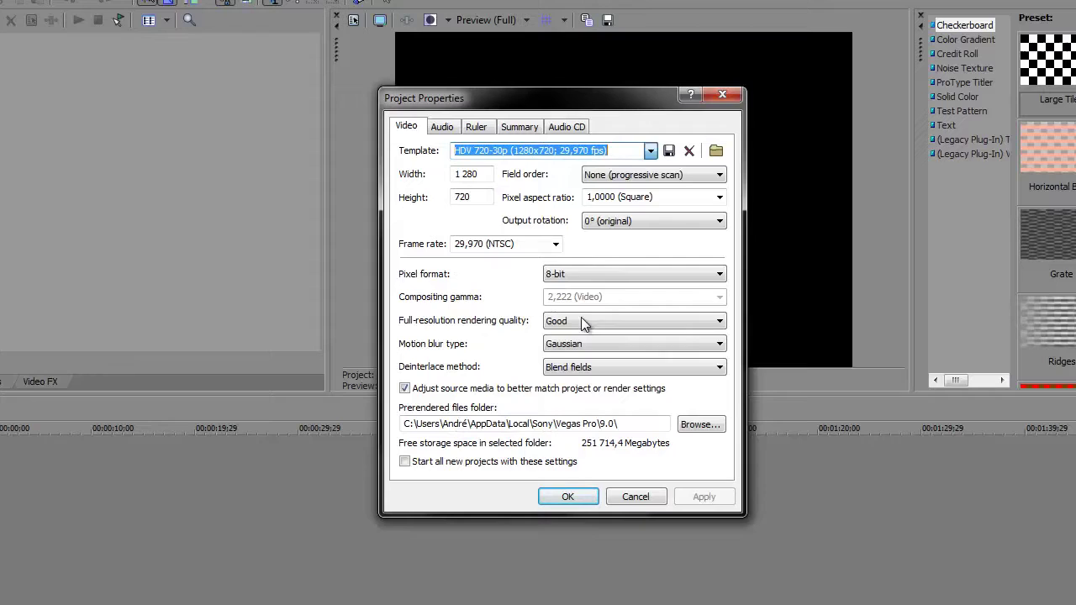
left_click(556, 243)
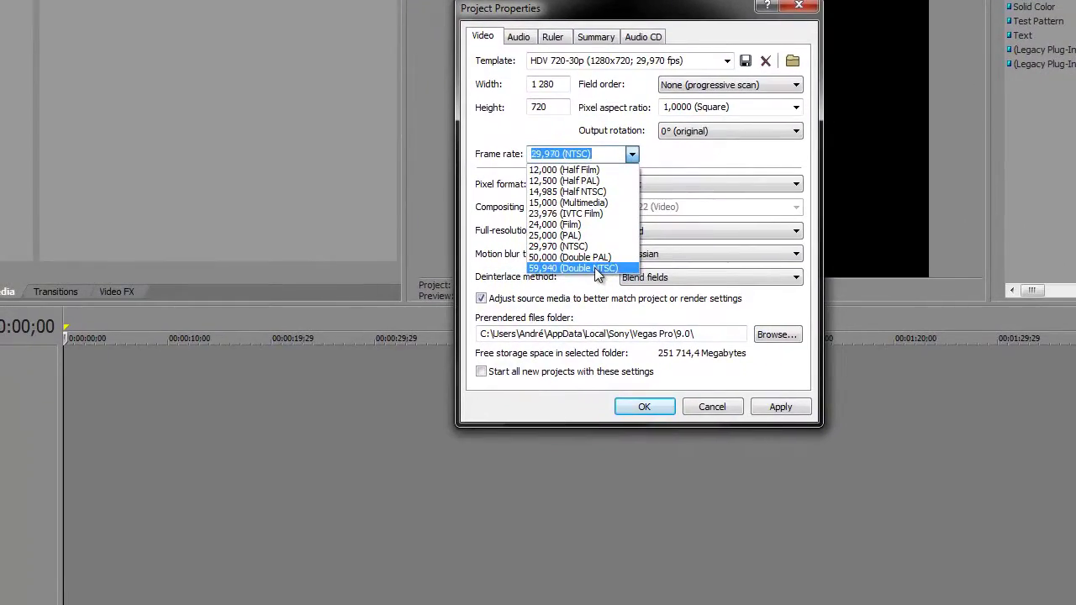
left_click(596, 268)
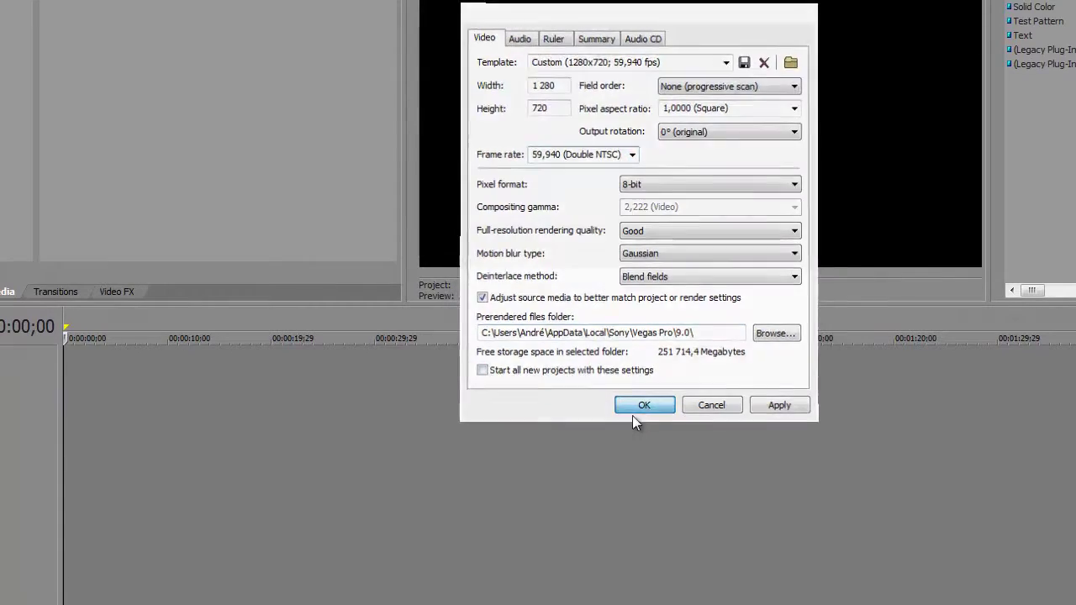
left_click(635, 408)
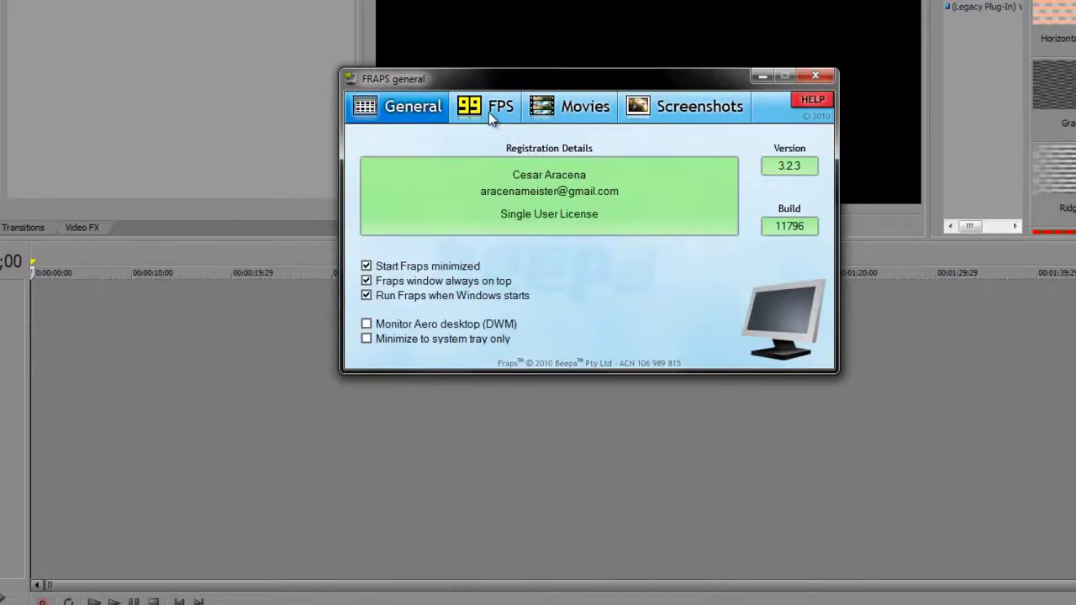
In Fraps, examine the movie capture settings and the FPS benchmark and overlay settings.
left_click(488, 112)
left_click(556, 116)
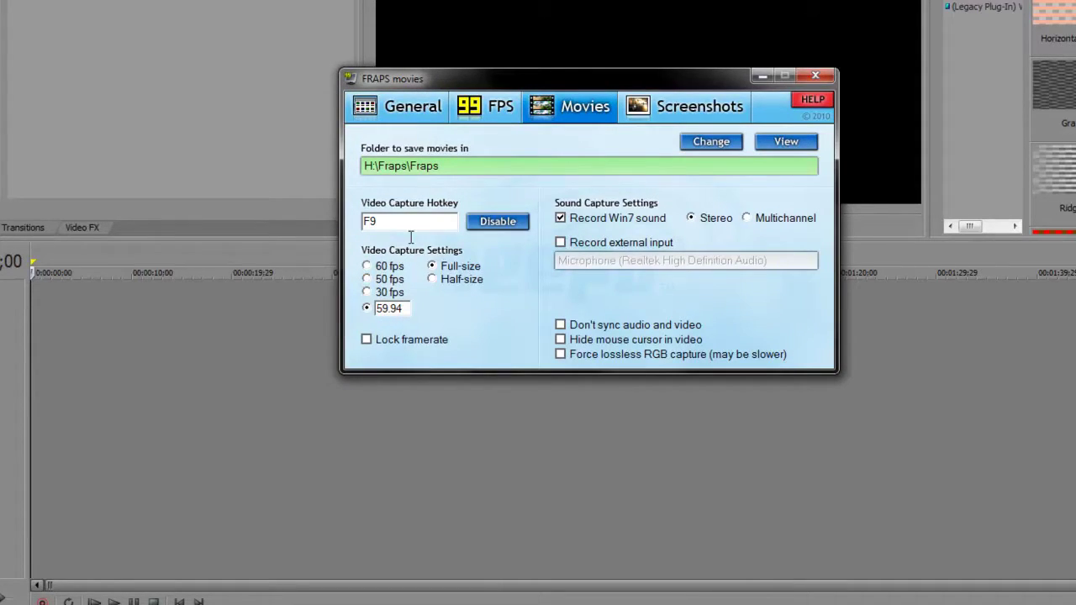
left_click(505, 109)
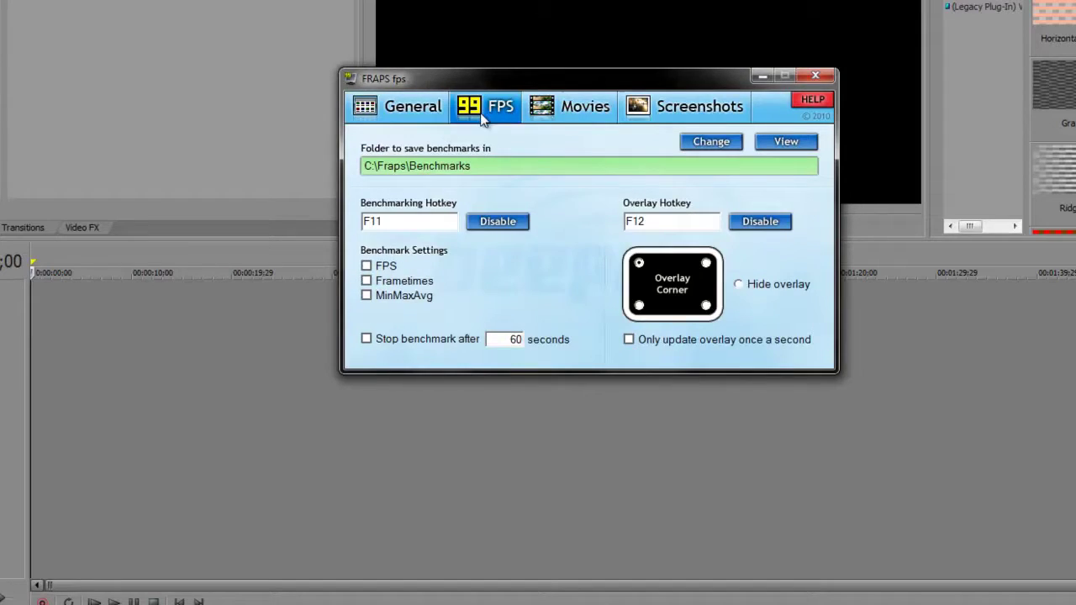
Examine the Fraps general and screenshot capture settings, then minimize the Fraps window.
left_click(408, 122)
left_click(664, 120)
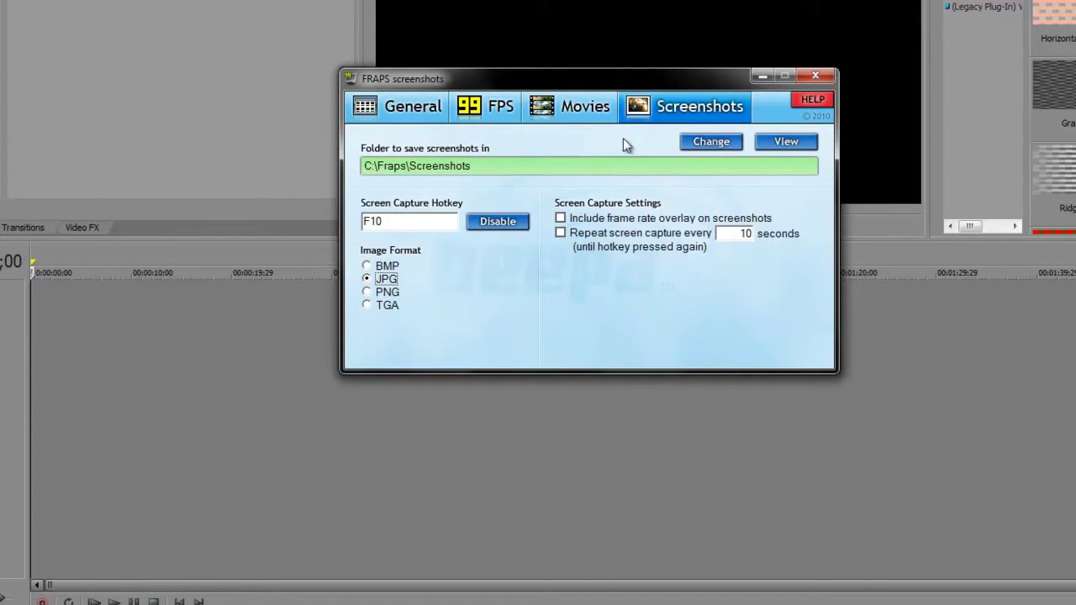
left_click(762, 77)
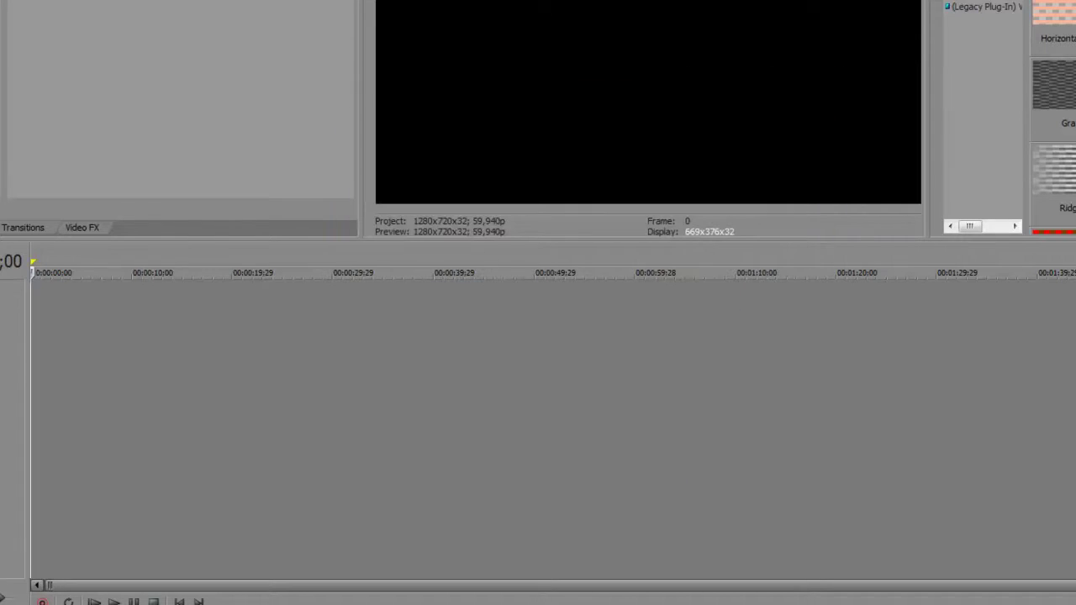
Add the barret transistion clip from the Fraps folder on drive H to the empty Vegas Pro timeline.
left_click(9, 332)
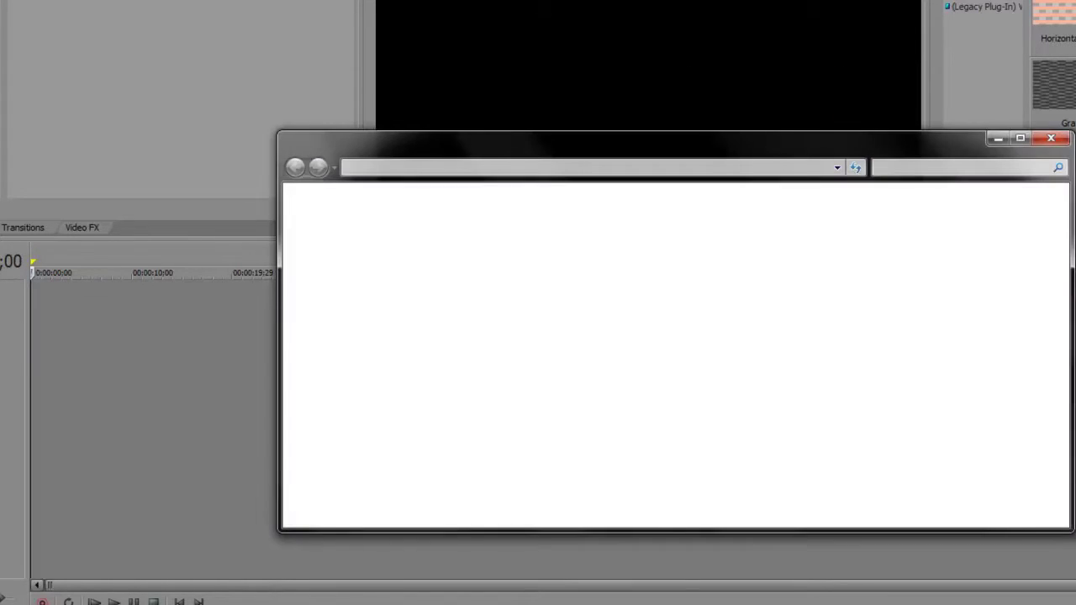
left_click_drag(1066, 256, 1072, 384)
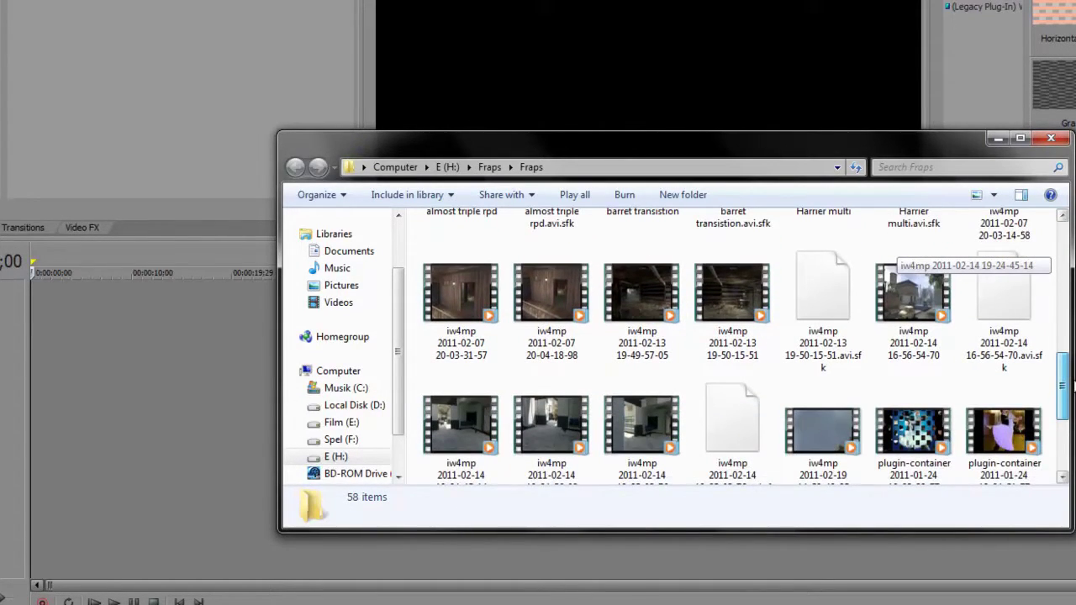
left_click(829, 421)
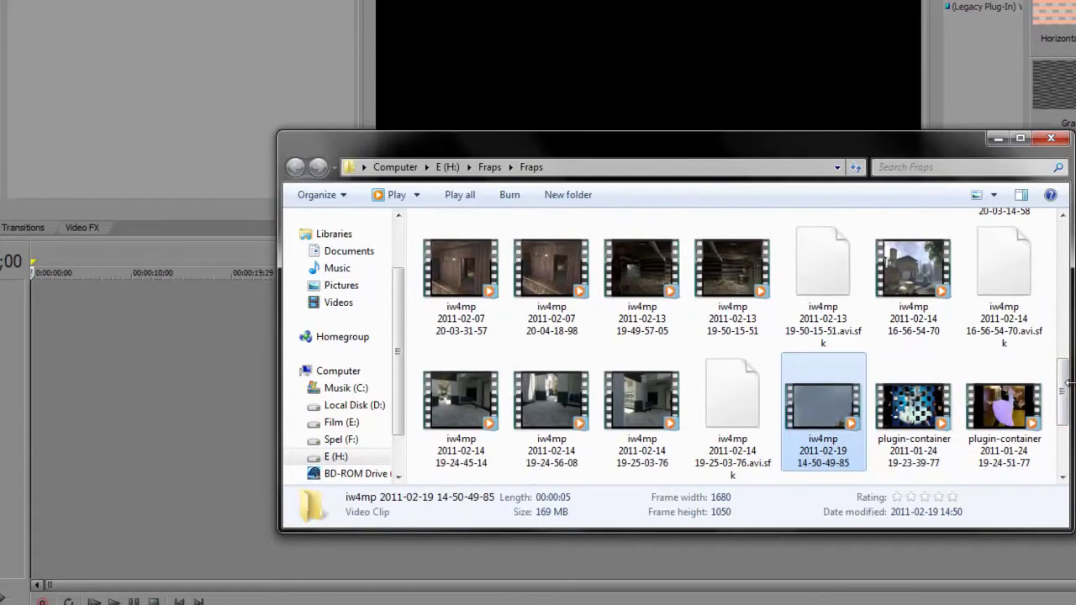
left_click_drag(1066, 385, 1062, 343)
left_click_drag(647, 329, 79, 295)
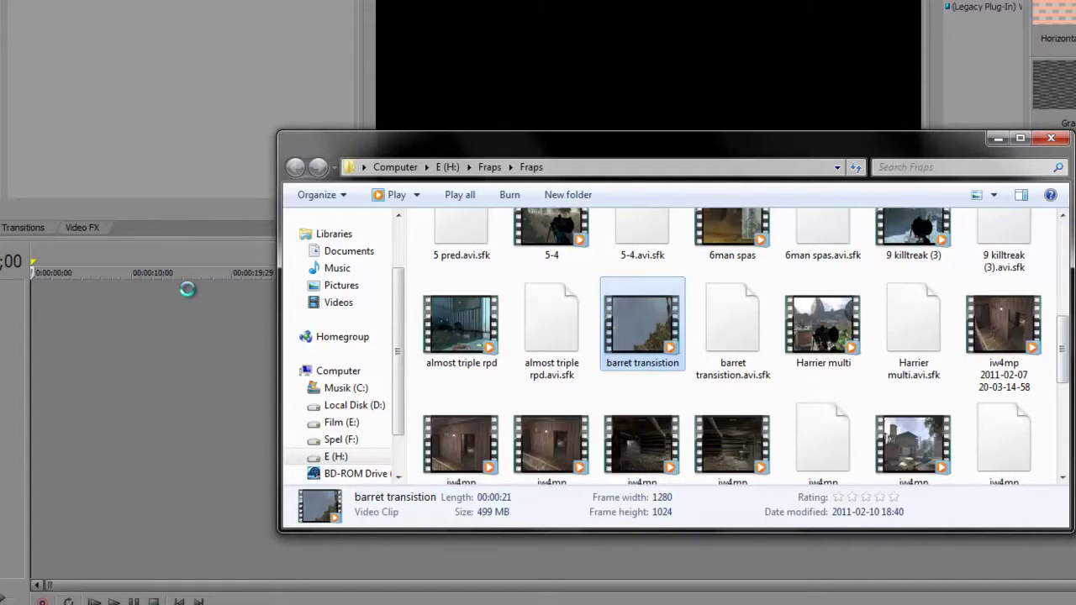
left_click_drag(188, 290, 179, 295)
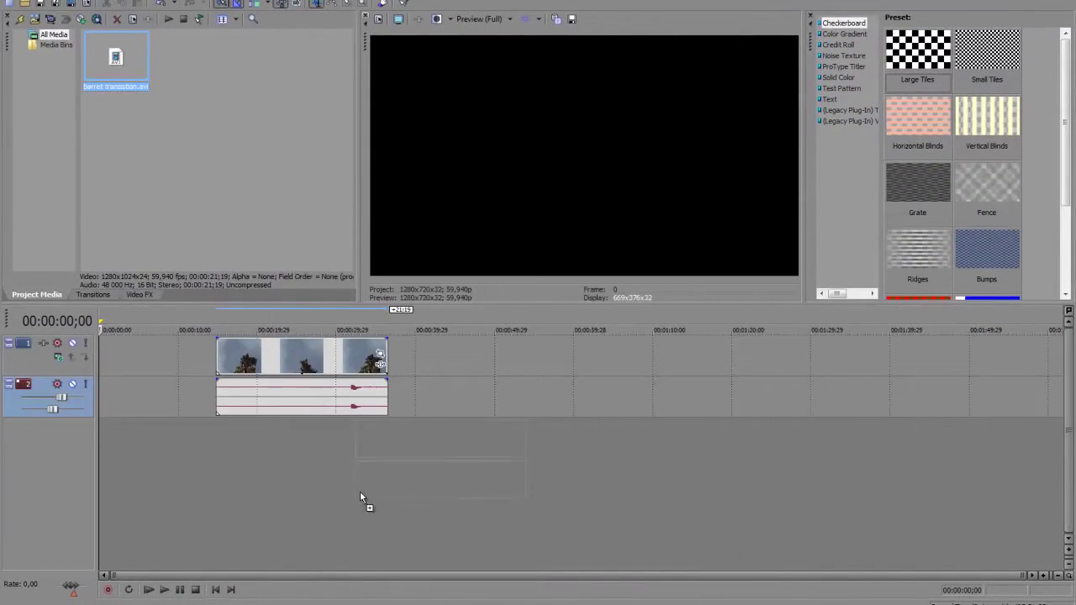
Set Maintain aspect ratio to No in the clip's Event Pan/Crop and move the clip to start at 00:00:18;23.
left_click(248, 369)
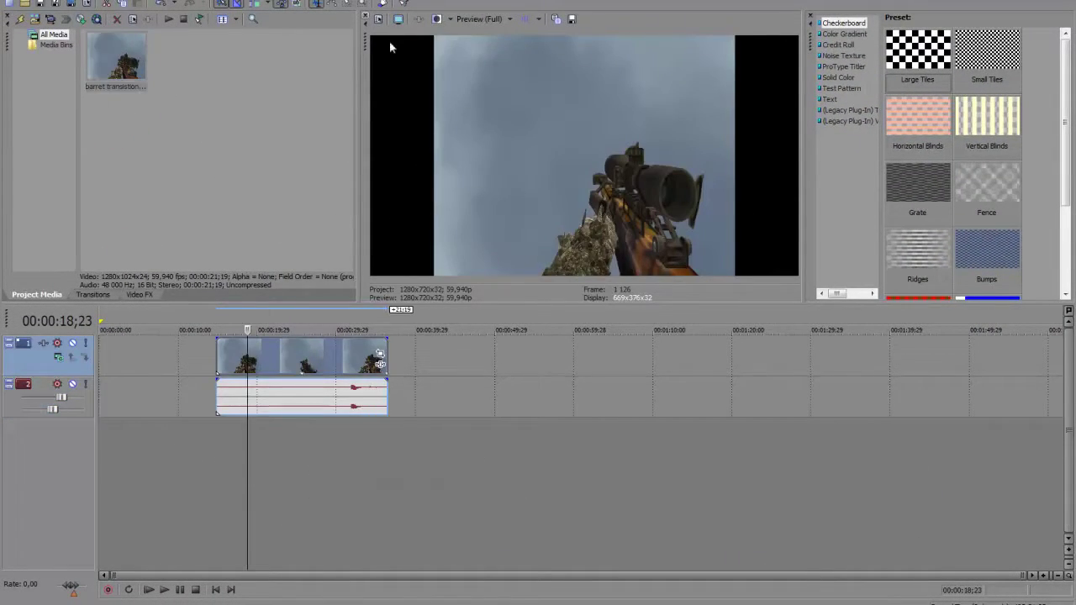
left_click(379, 354)
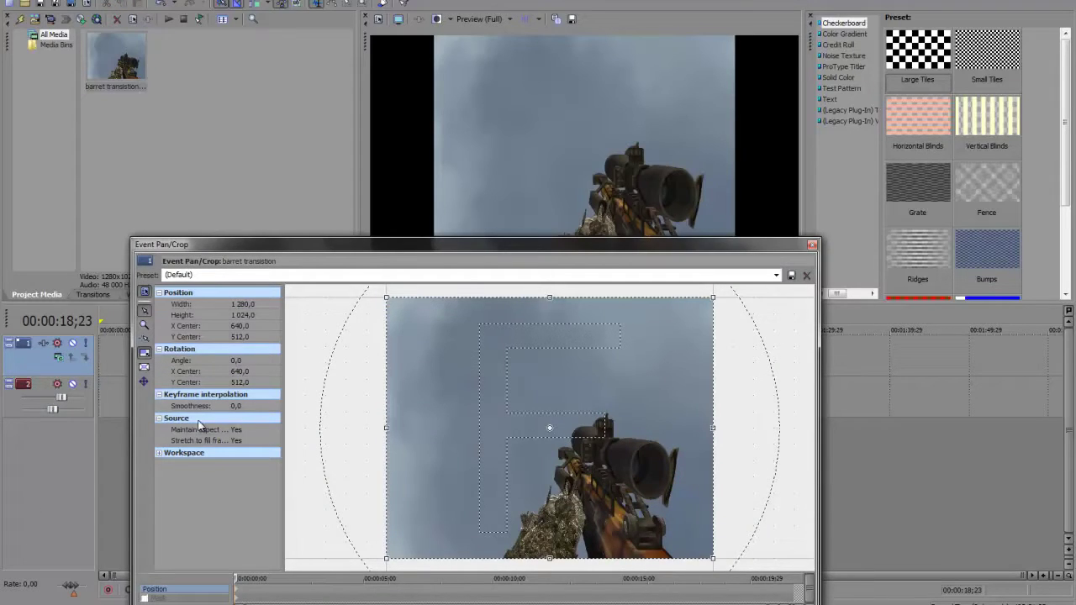
left_click(240, 430)
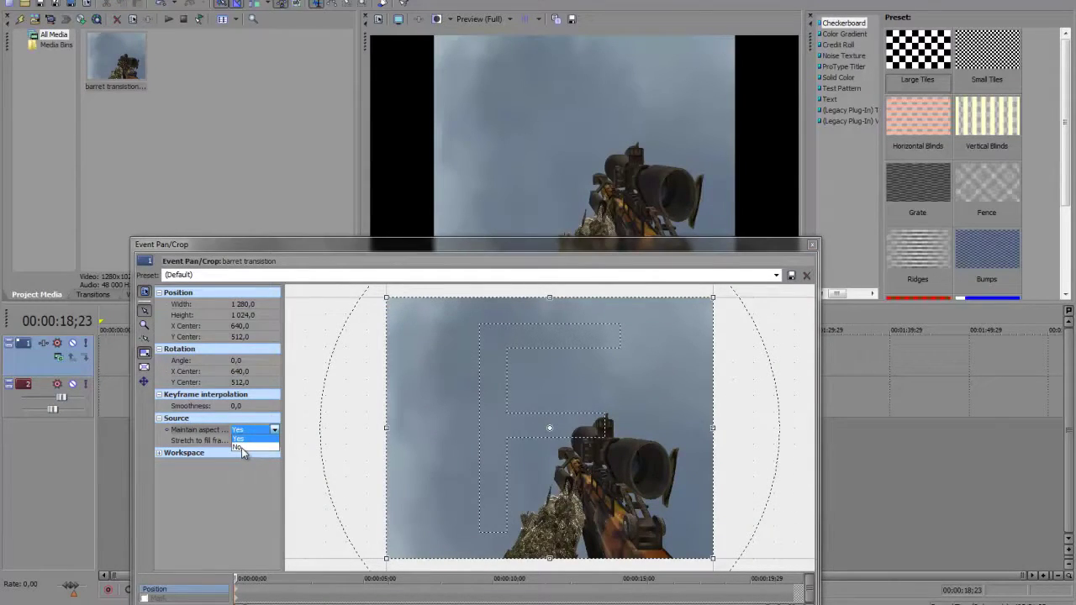
left_click(241, 446)
left_click(812, 246)
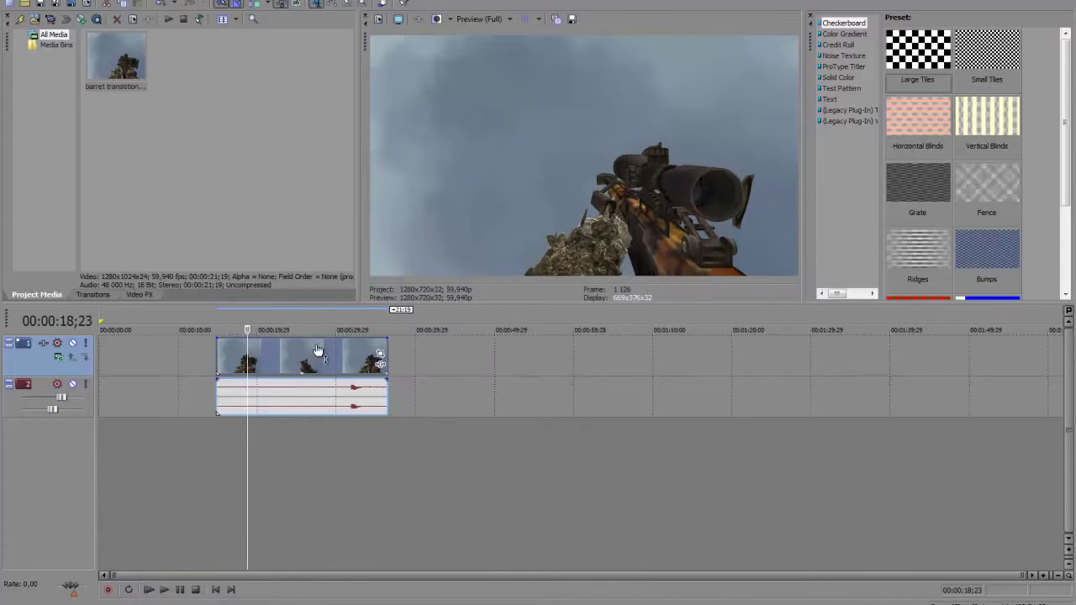
left_click_drag(262, 370, 327, 372)
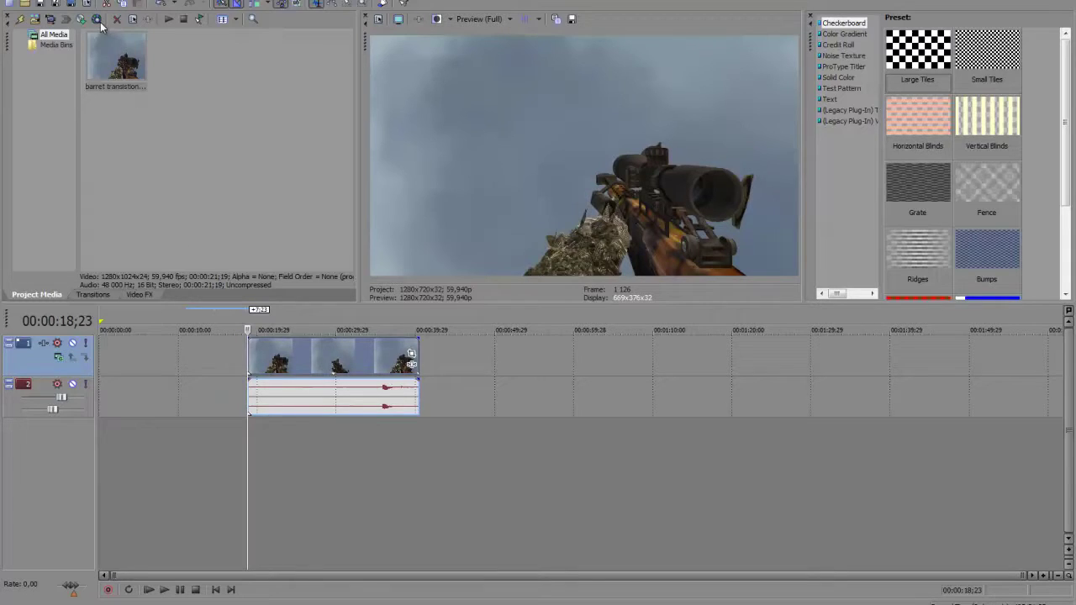
Apply the Chroma Keyer effect with the Weapond masking preset to the barret transistion clip.
left_click(136, 295)
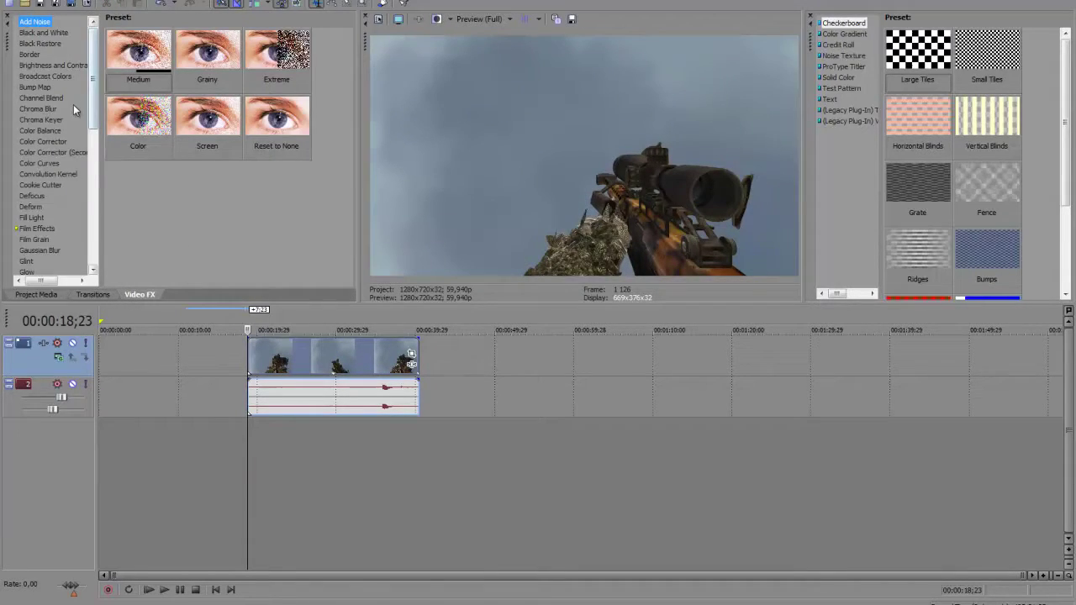
left_click(51, 129)
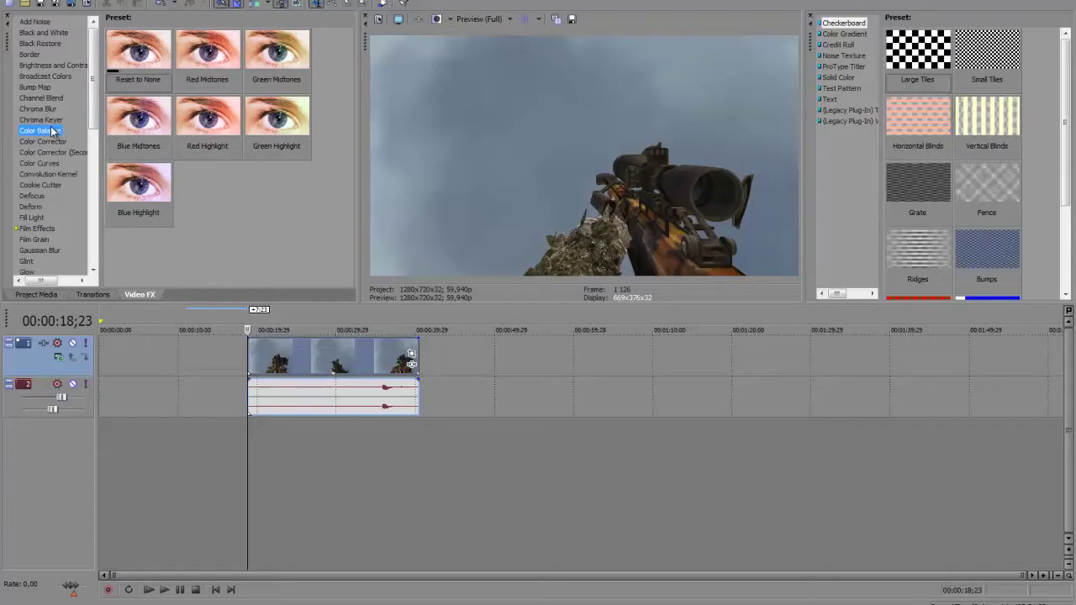
left_click(42, 119)
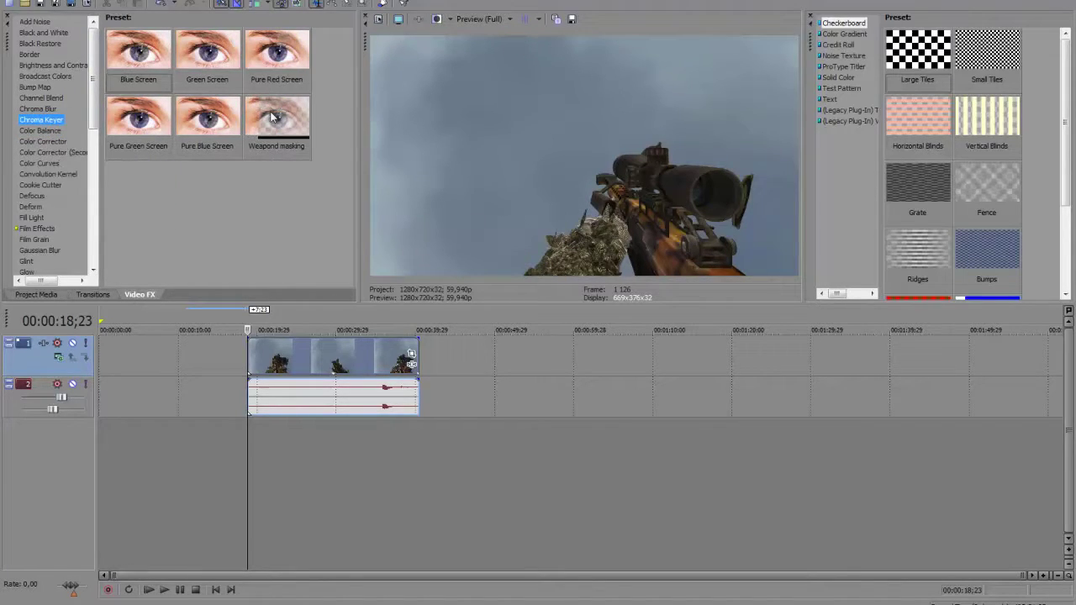
left_click_drag(270, 116, 370, 379)
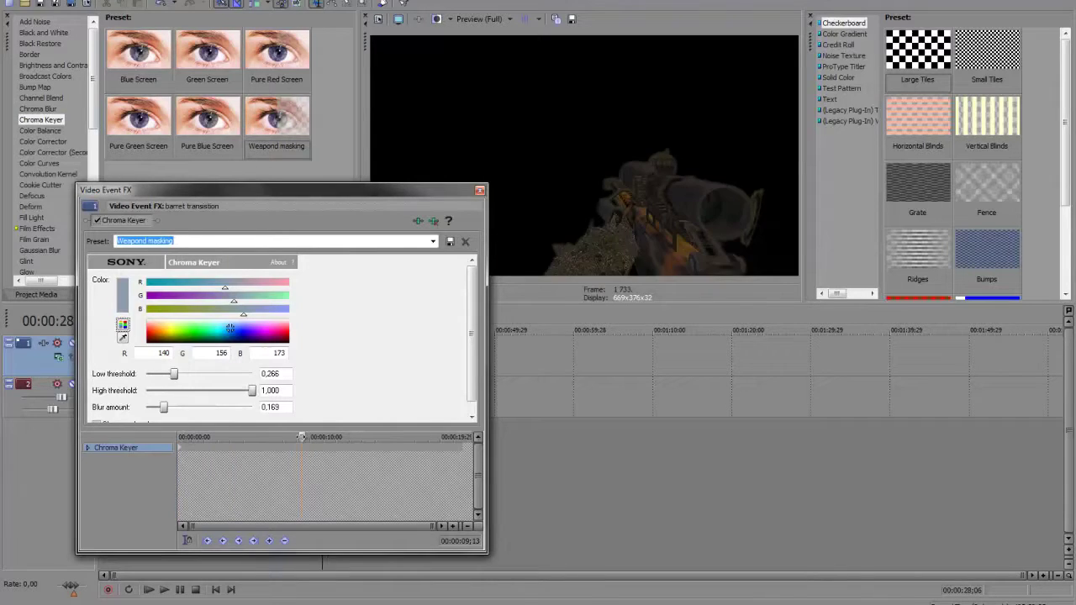
left_click(480, 190)
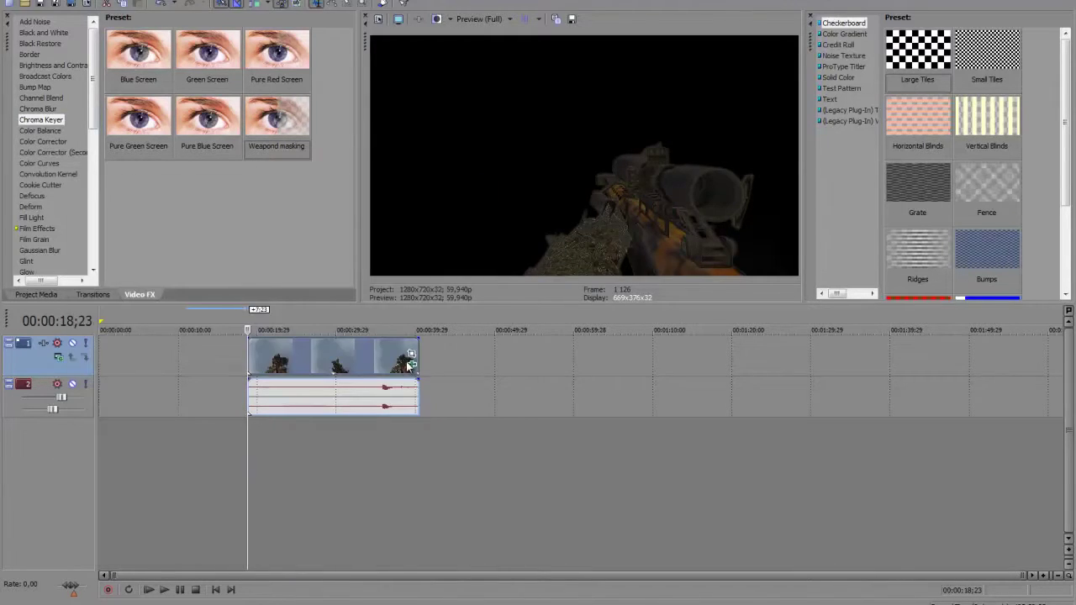
Disable the Chroma Keyer in the clip's event effects and close the effect window.
left_click(411, 366)
left_click(97, 220)
left_click(480, 190)
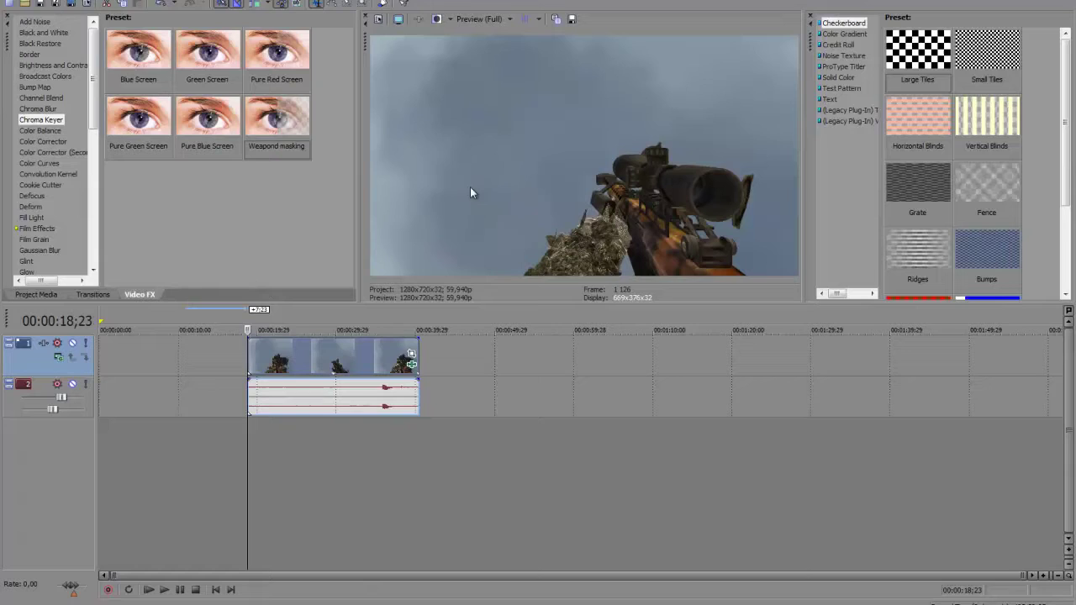
Apply the Blue Screen Chroma Keyer to video track 1, sample a key color from the preview's sky and compare with the effect off.
left_click_drag(303, 339, 302, 341)
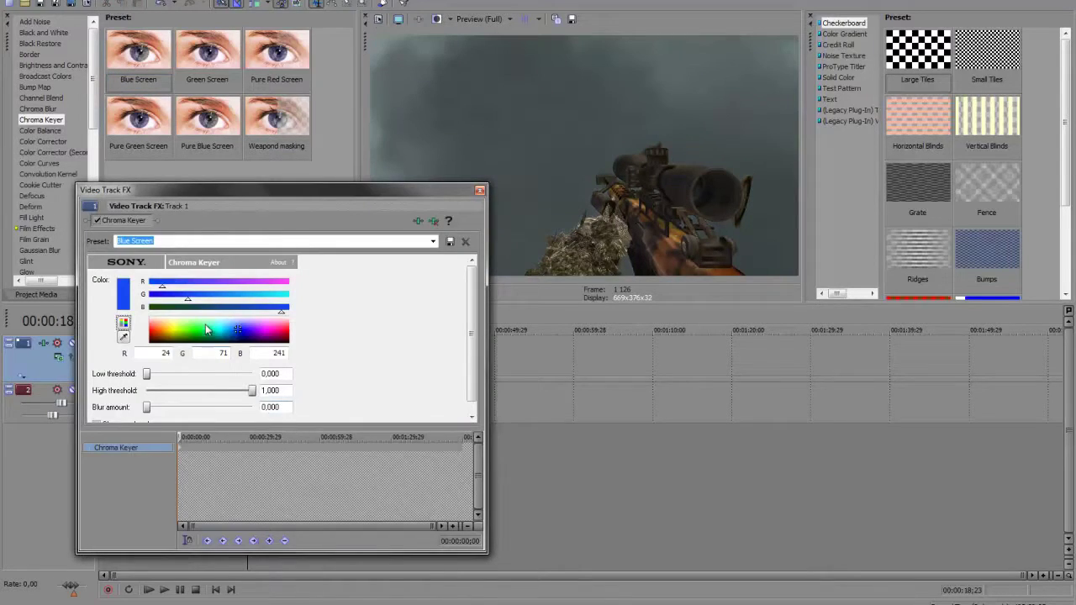
left_click(124, 338)
left_click(434, 127)
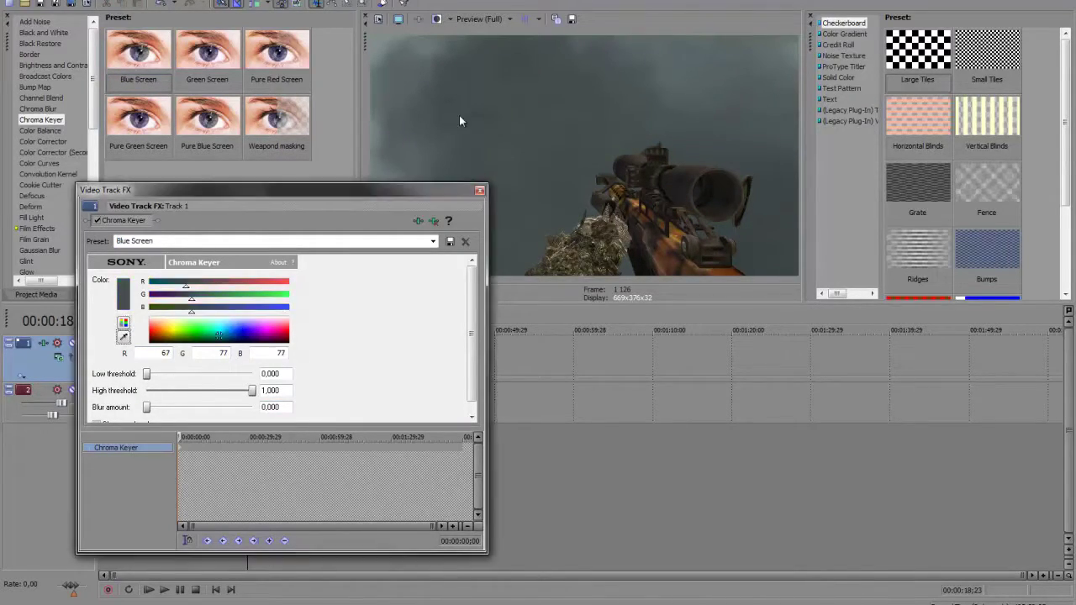
left_click(97, 220)
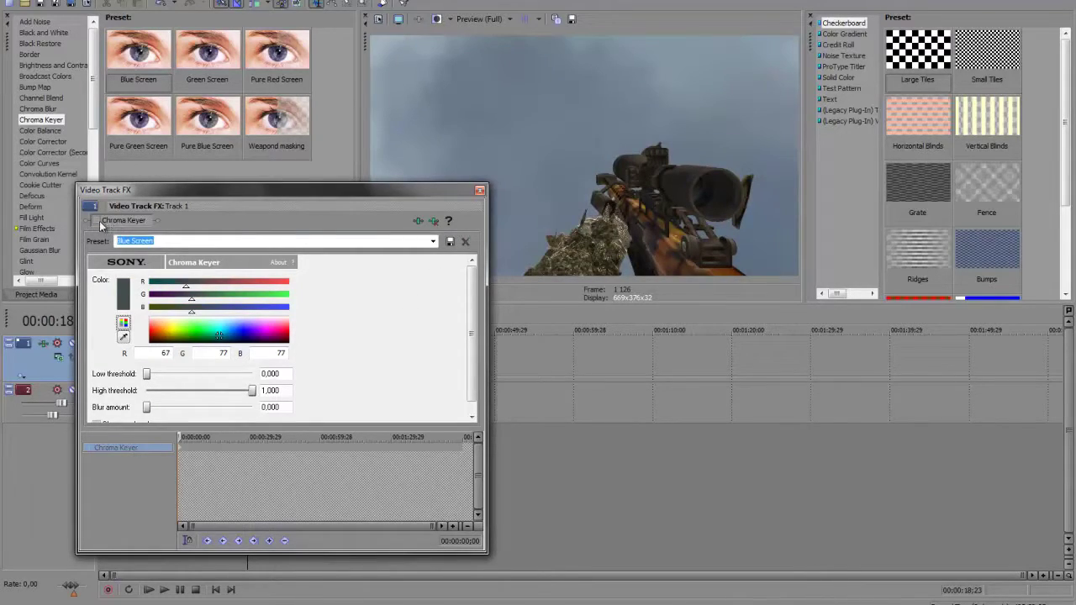
left_click(97, 221)
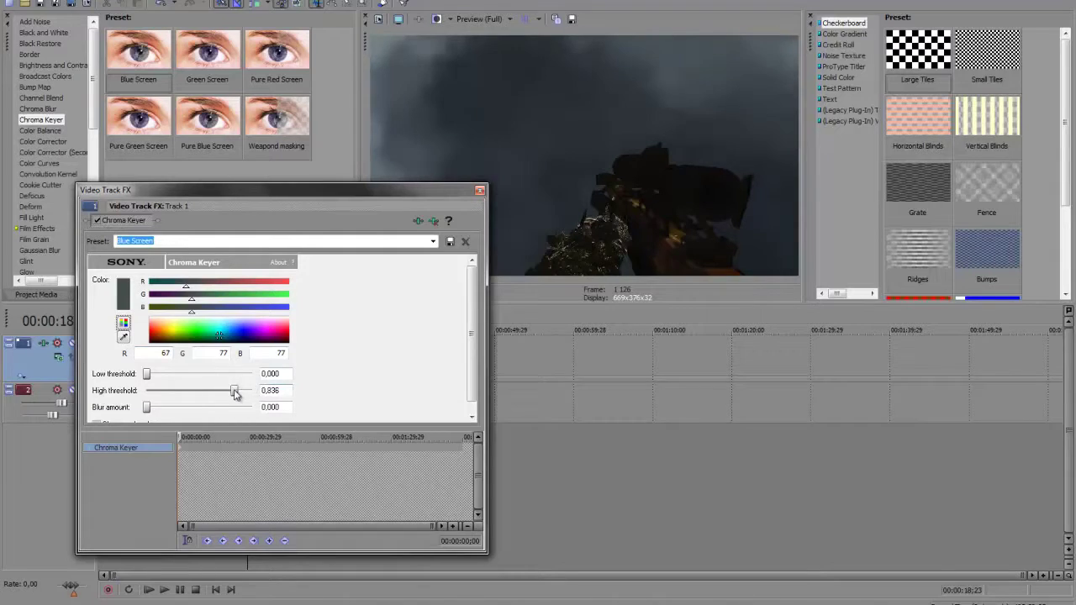
Lower the track Chroma Keyer's high threshold to 0,000 and resample the key color from a lighter part of the sky.
left_click_drag(236, 394, 148, 375)
left_click_drag(207, 391, 147, 391)
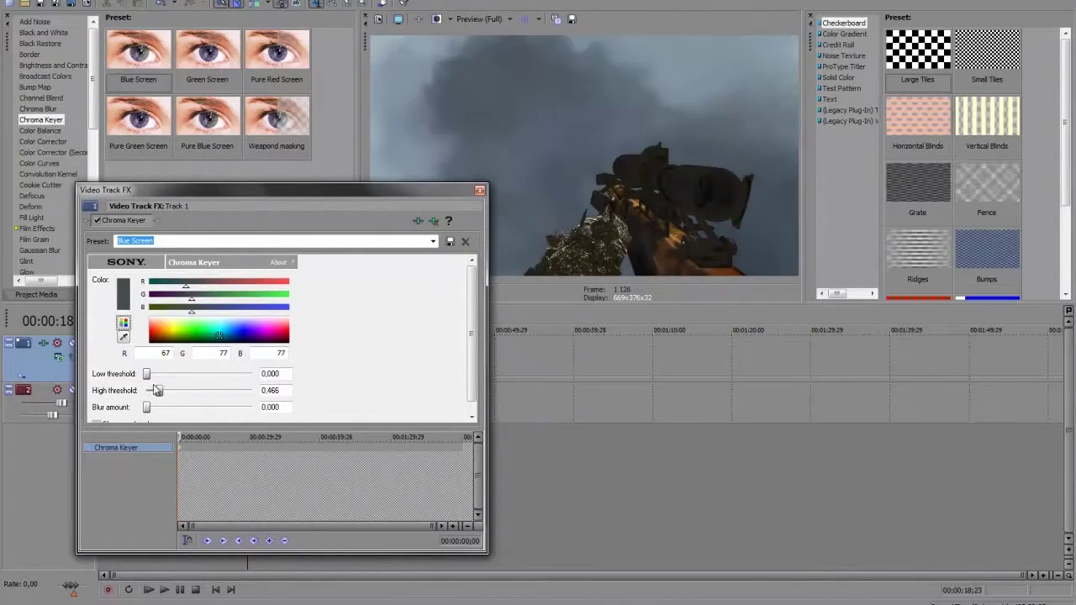
left_click(124, 336)
left_click(433, 83)
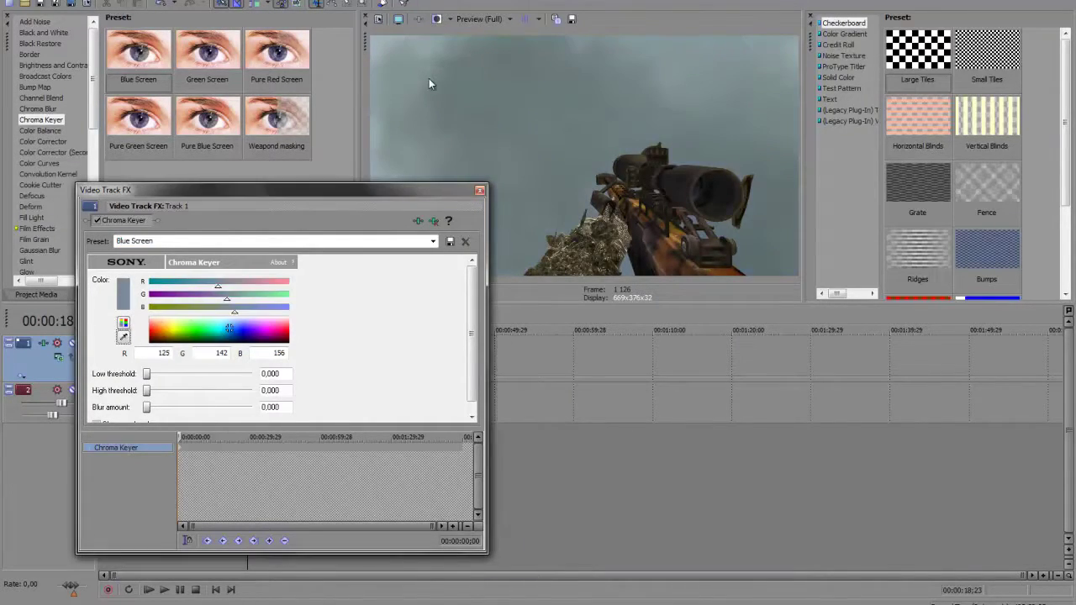
Set the track Chroma Keyer's low threshold to 0,466, high threshold to 0,060 and blur amount to 0,284, then close it.
left_click_drag(148, 380, 195, 376)
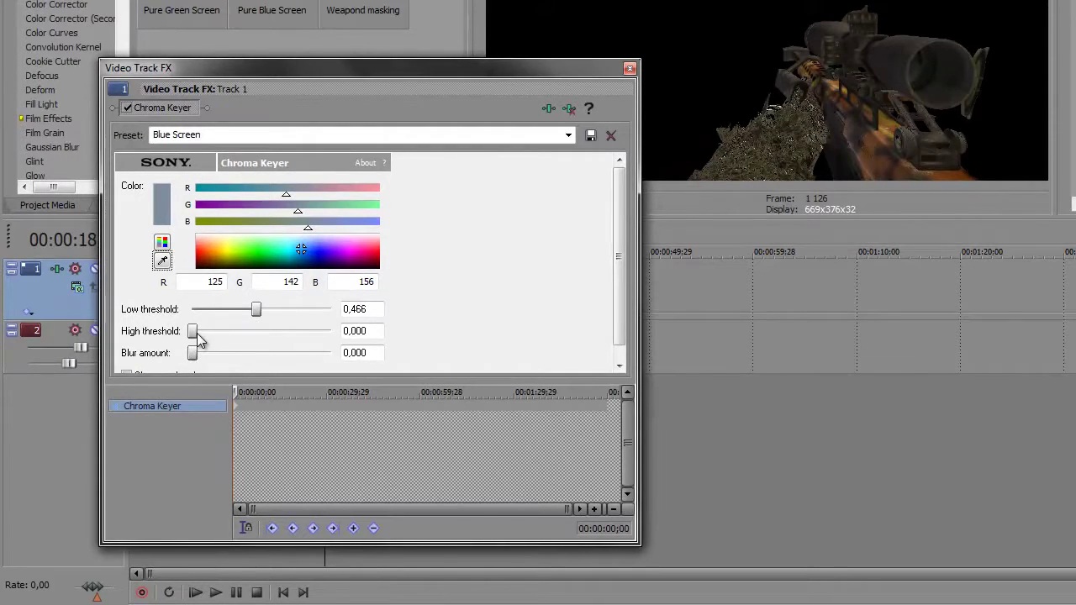
left_click_drag(193, 331, 232, 367)
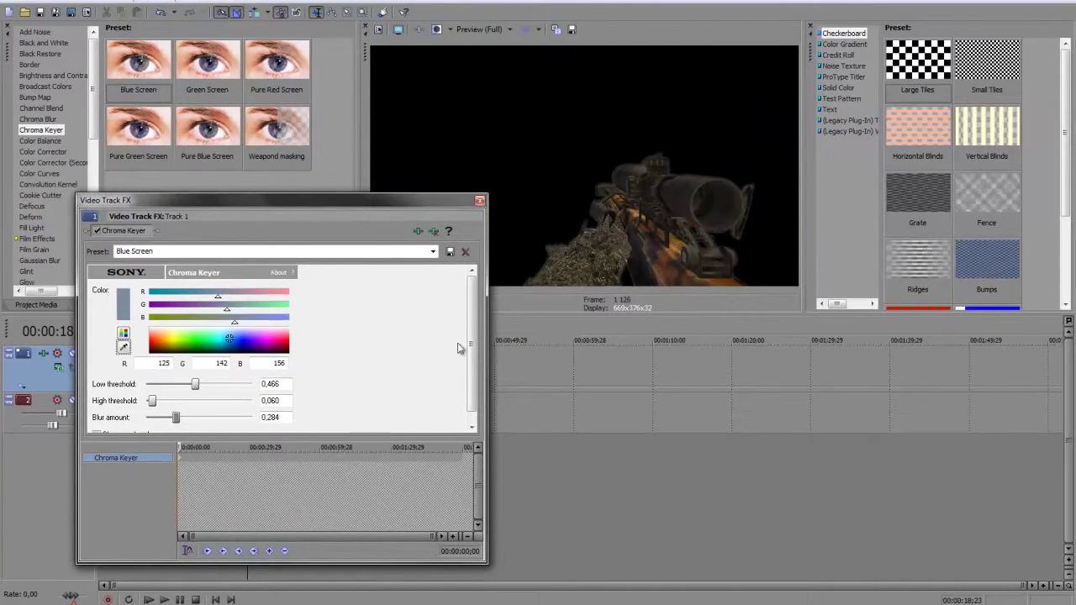
left_click_drag(472, 344, 476, 353)
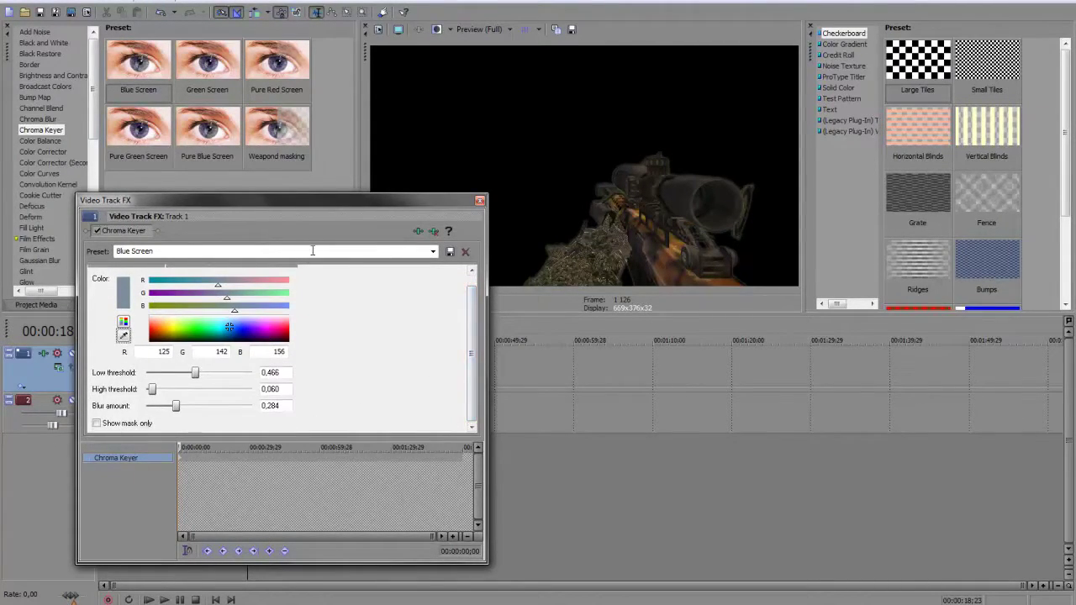
left_click(480, 202)
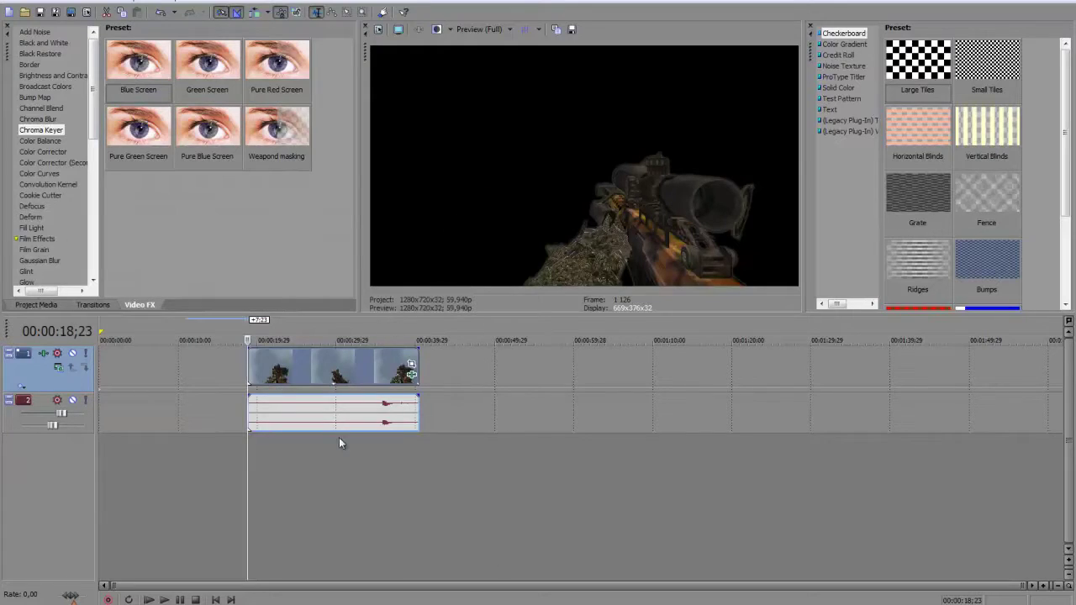
Play back the keyed weapon footage, pause it and check the Chroma Keyer settings in the clip's event effects.
left_click(179, 600)
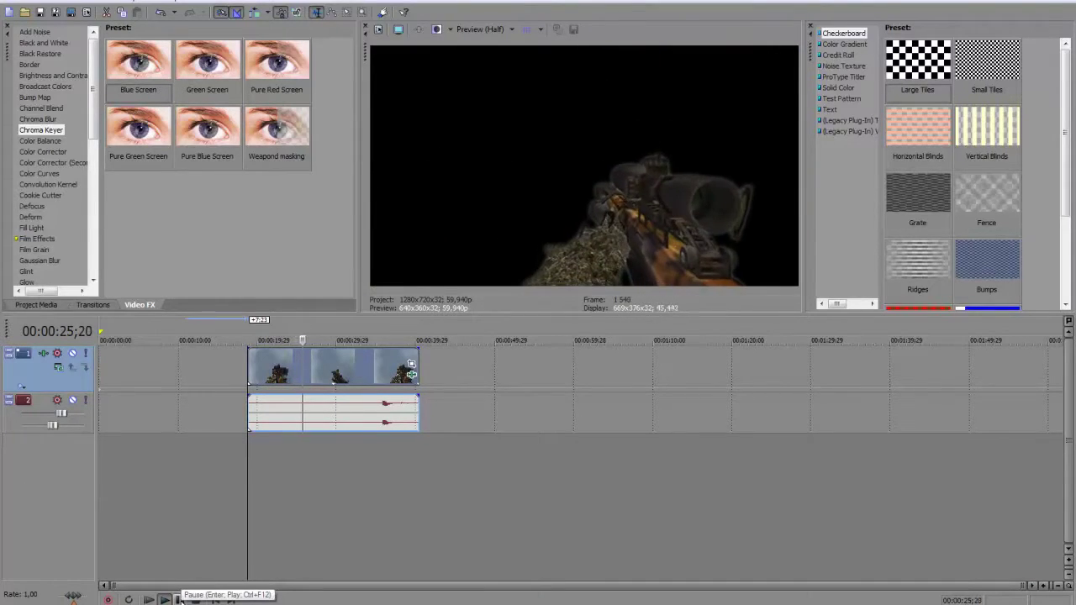
left_click(179, 600)
left_click(411, 373)
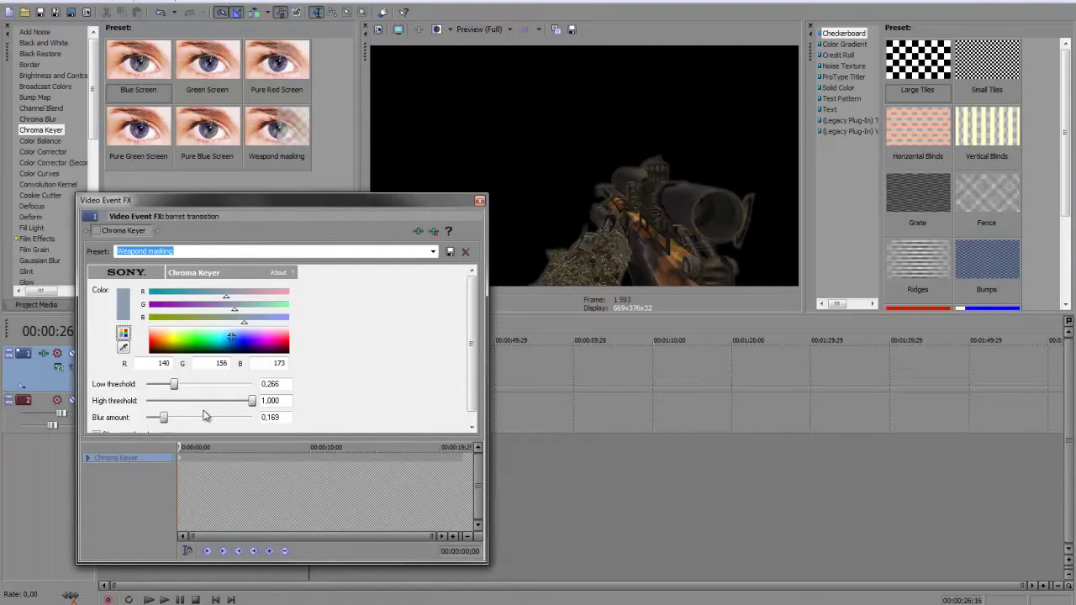
left_click(479, 200)
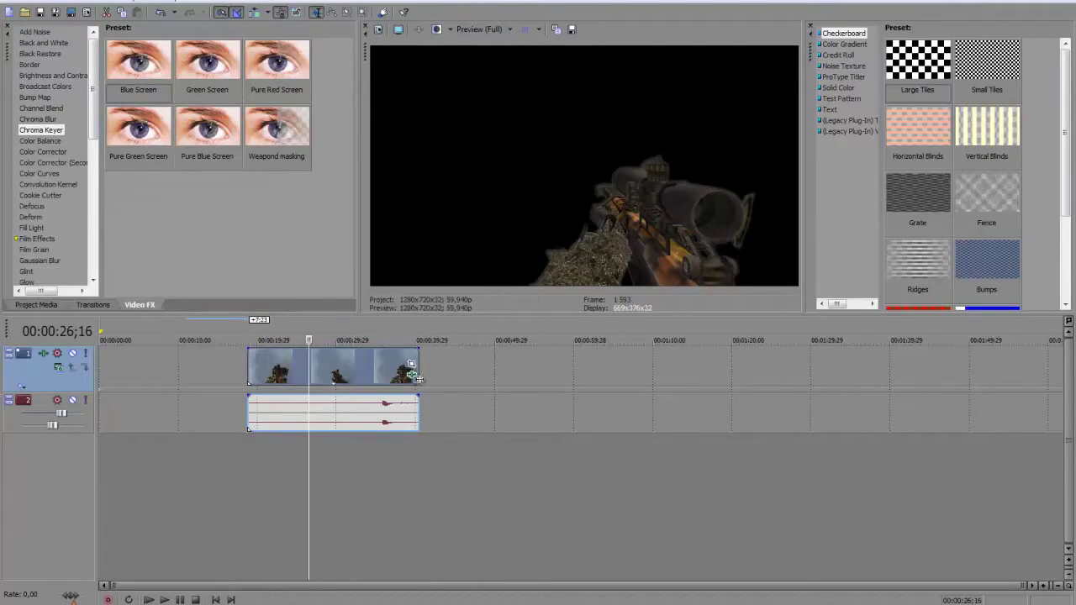
left_click(257, 421)
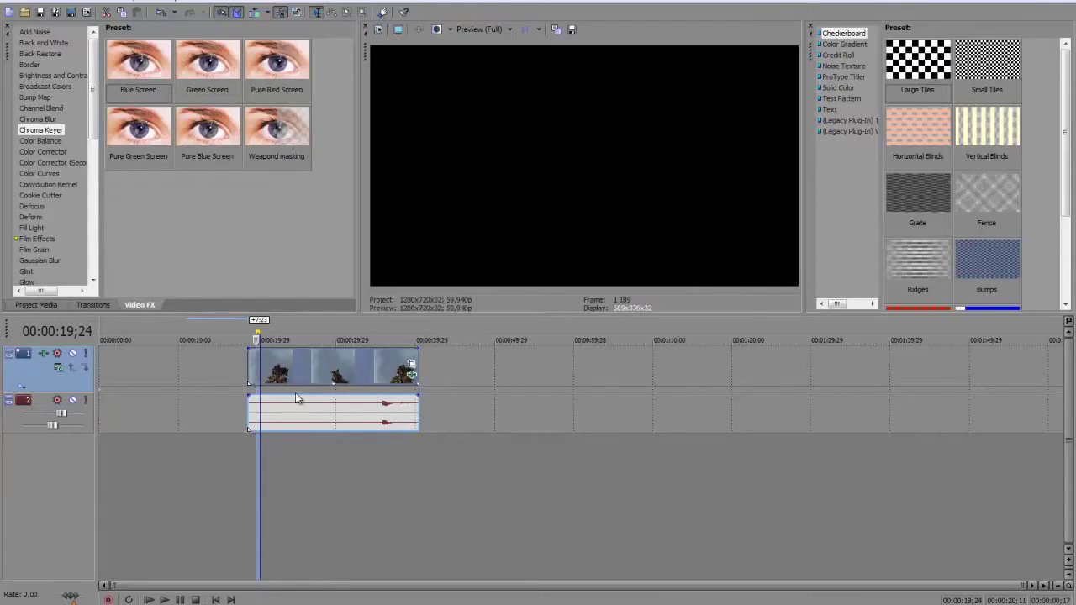
left_click(475, 391)
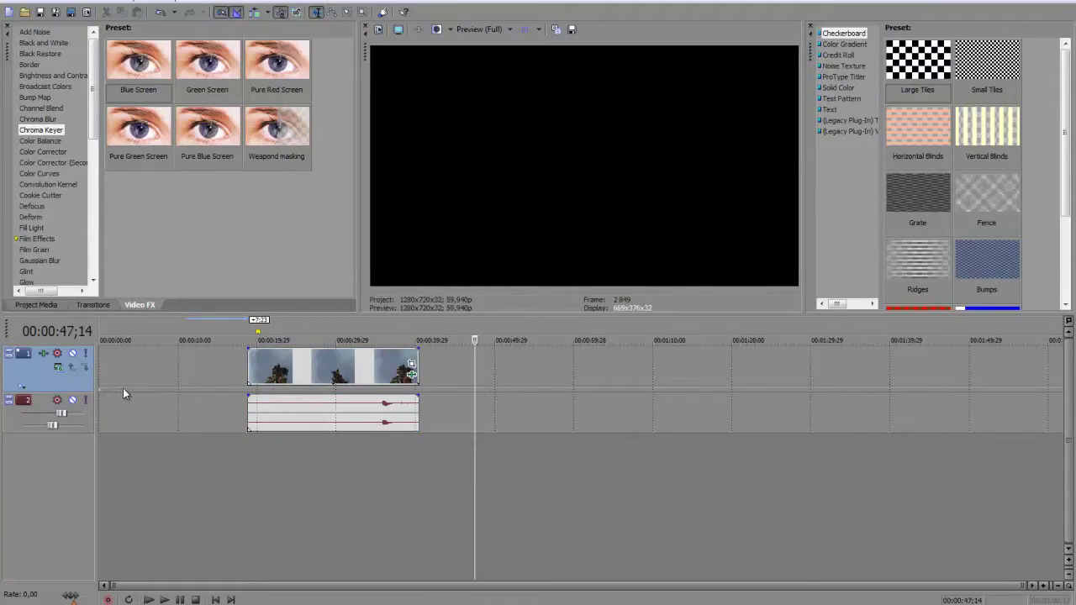
left_click(274, 370)
key("space")
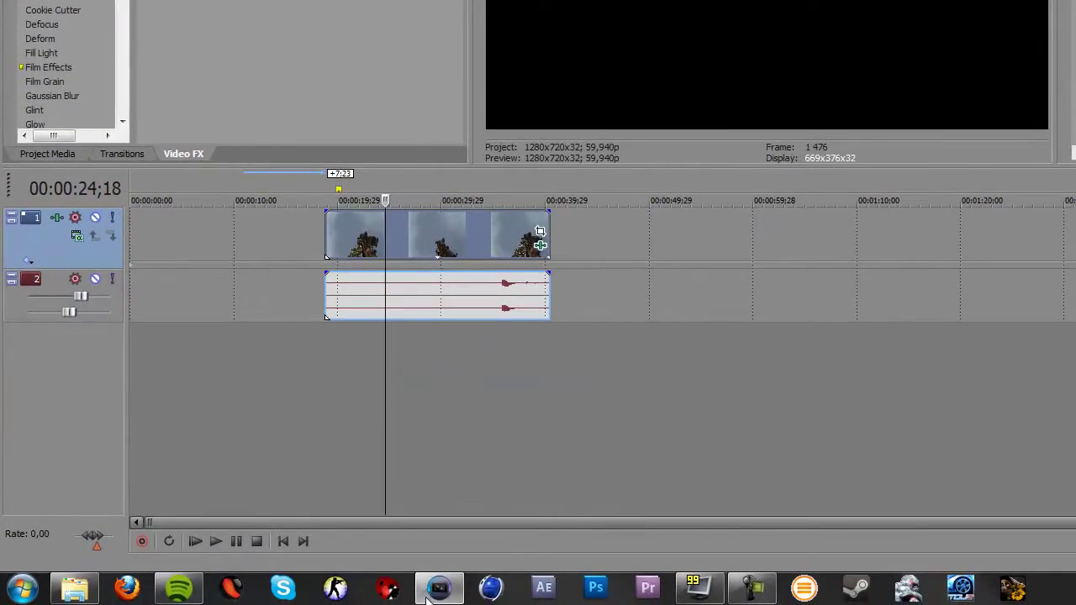
left_click(256, 541)
left_click(753, 588)
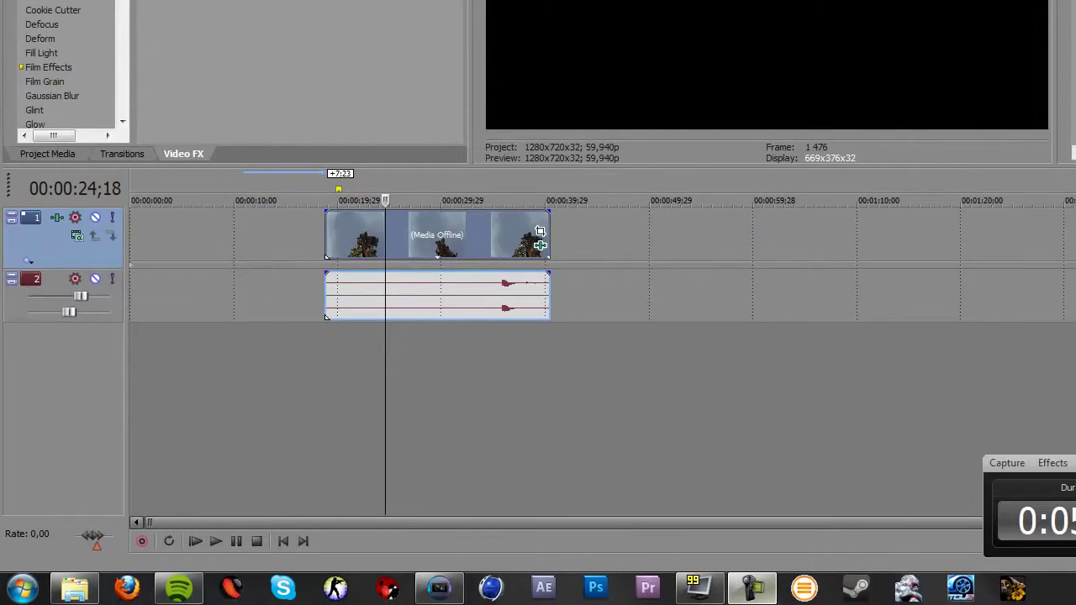